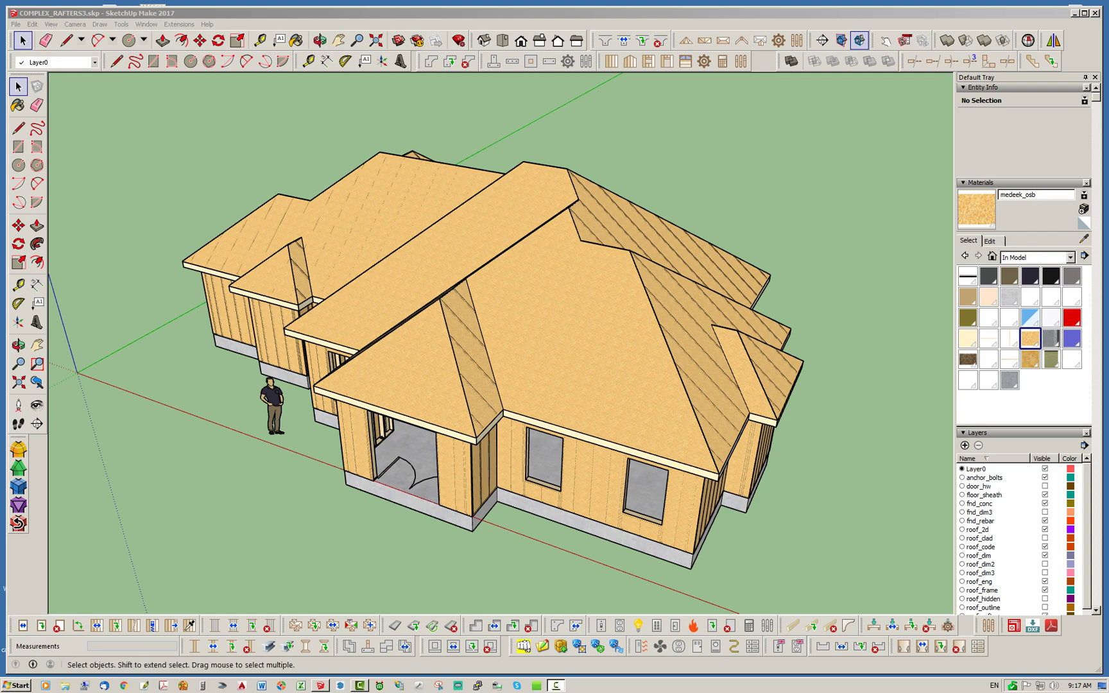
Step: Undock the Medeek Wall Tools toolbar to view its Copy Wall tool, and dock it back in its original place
left_click_drag(11, 626, 200, 528)
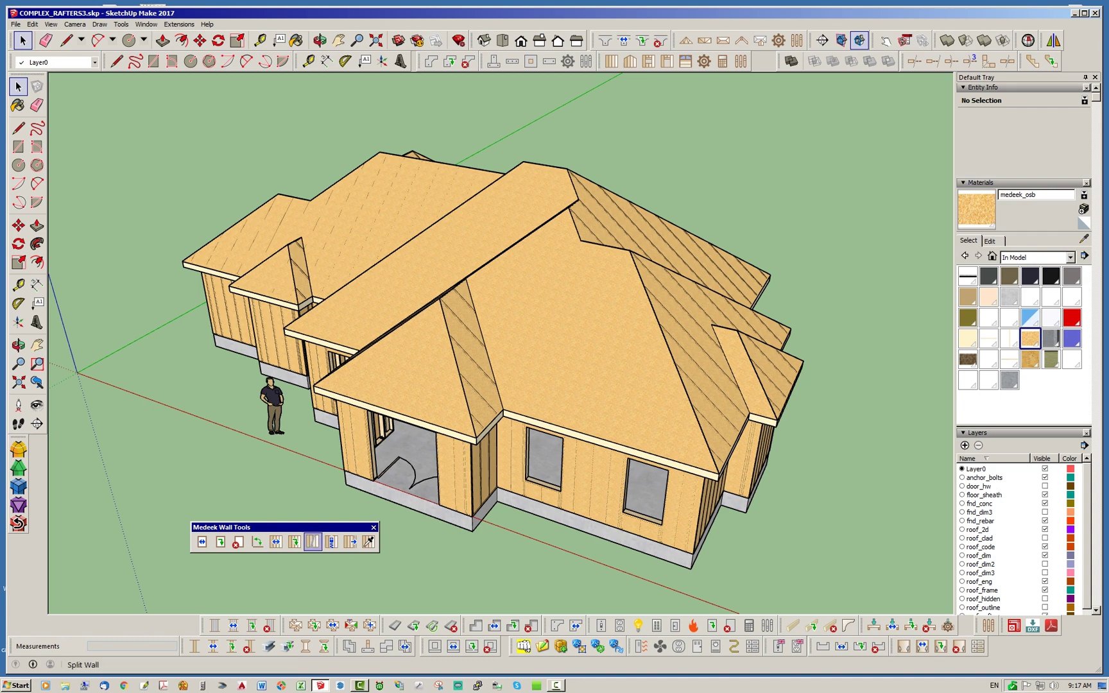
left_click_drag(313, 527, 322, 532)
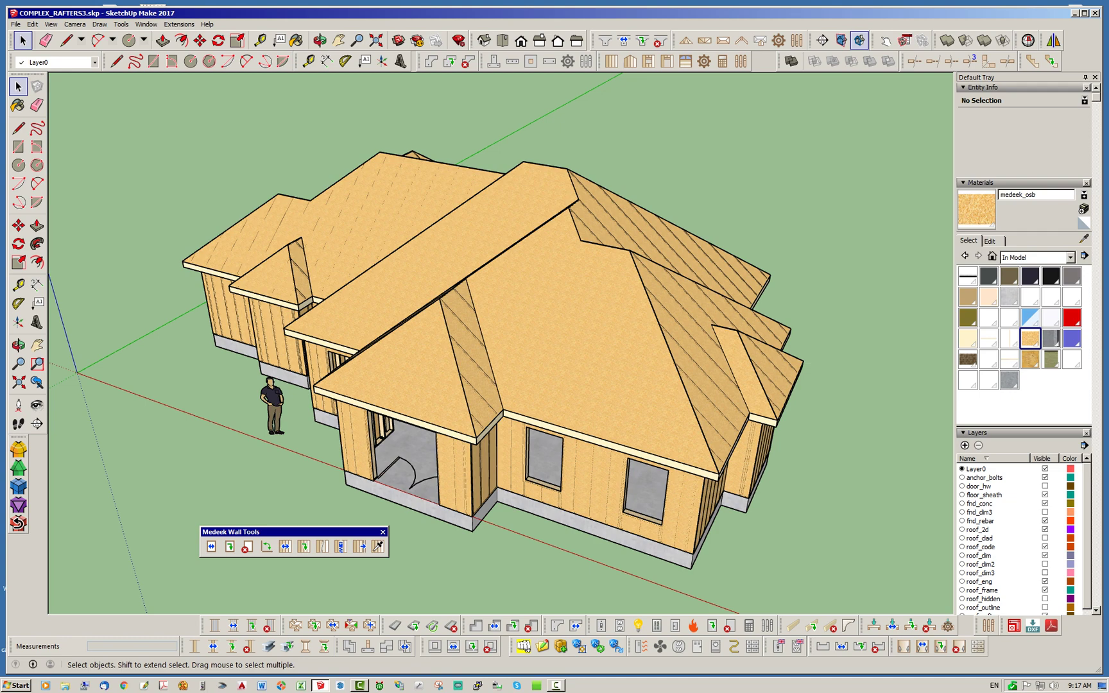
left_click_drag(294, 532, 303, 534)
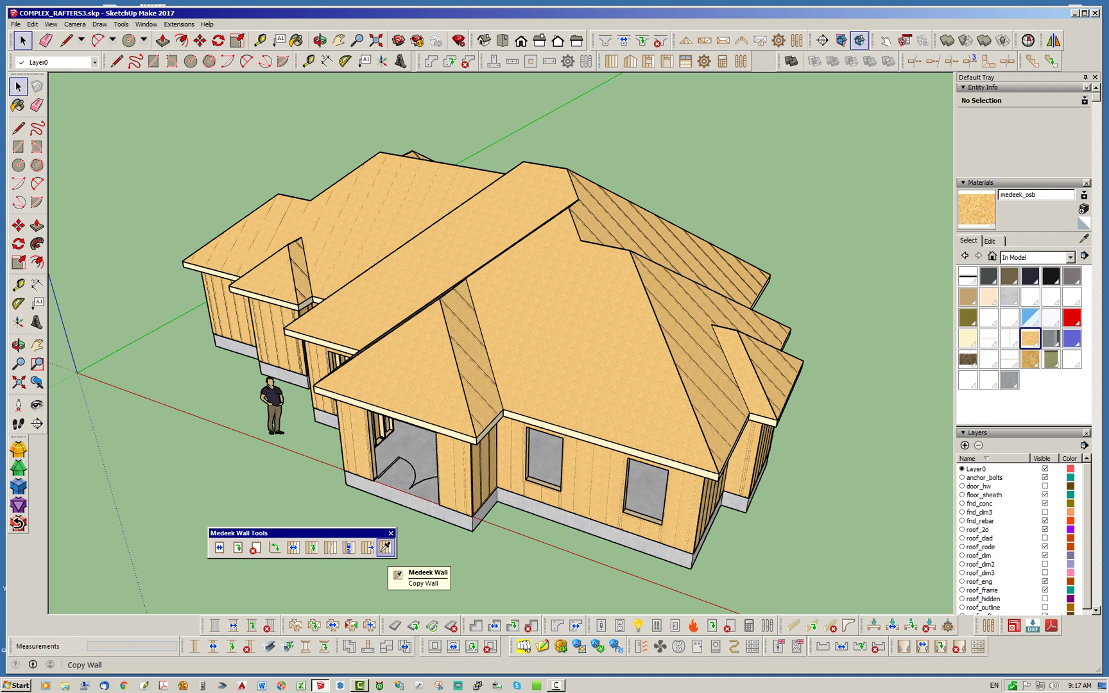
left_click(385, 547)
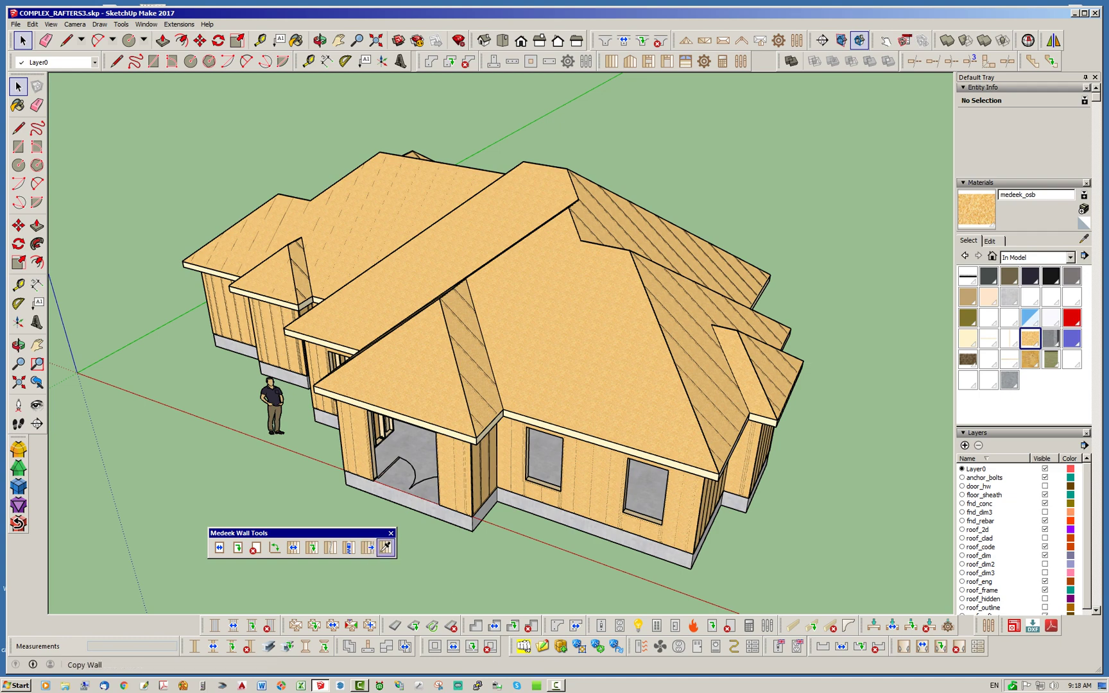
left_click_drag(301, 533, 109, 624)
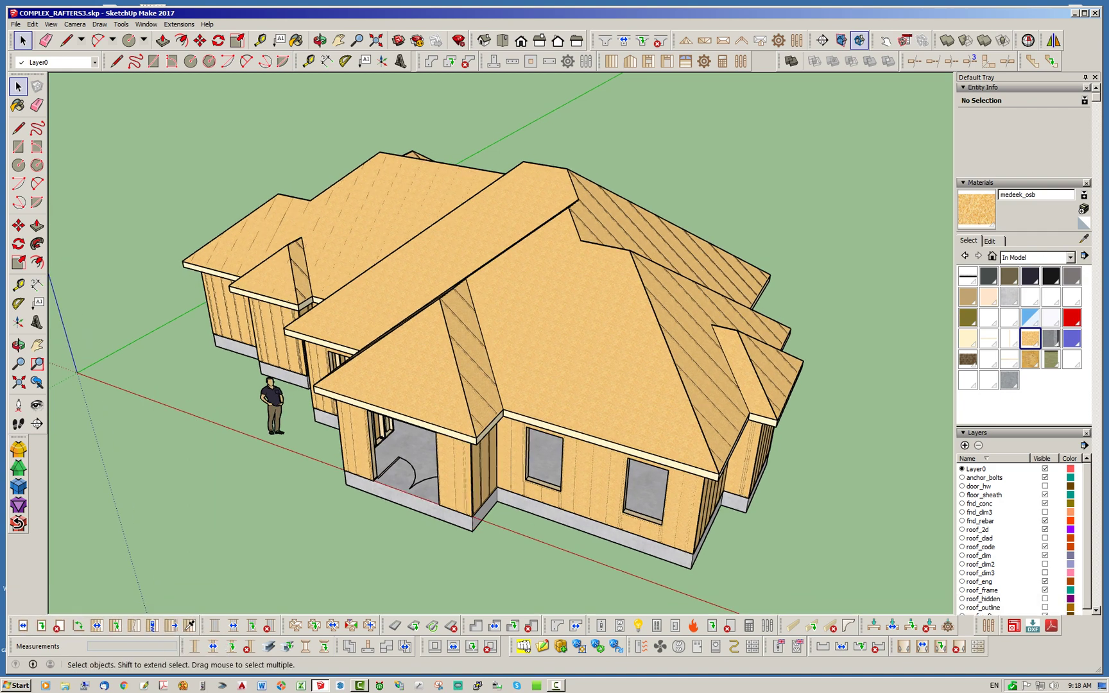
Step: Hide the complex roof group so the wall assemblies beneath it are exposed
middle_click_drag(500, 344, 465, 342)
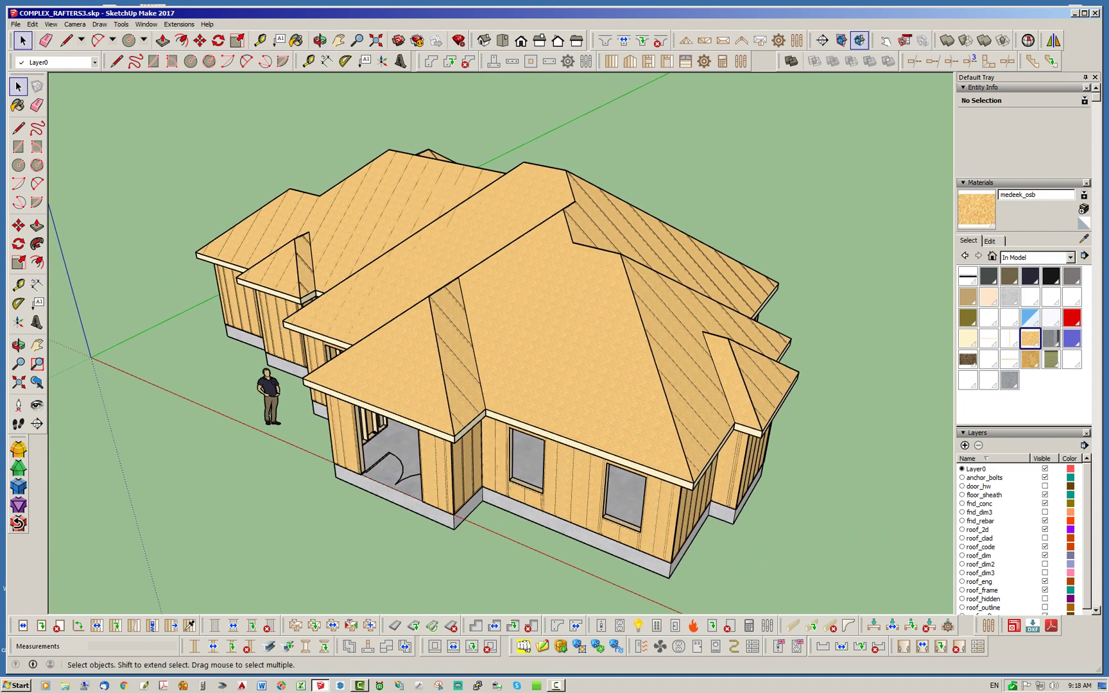
right_click(563, 278)
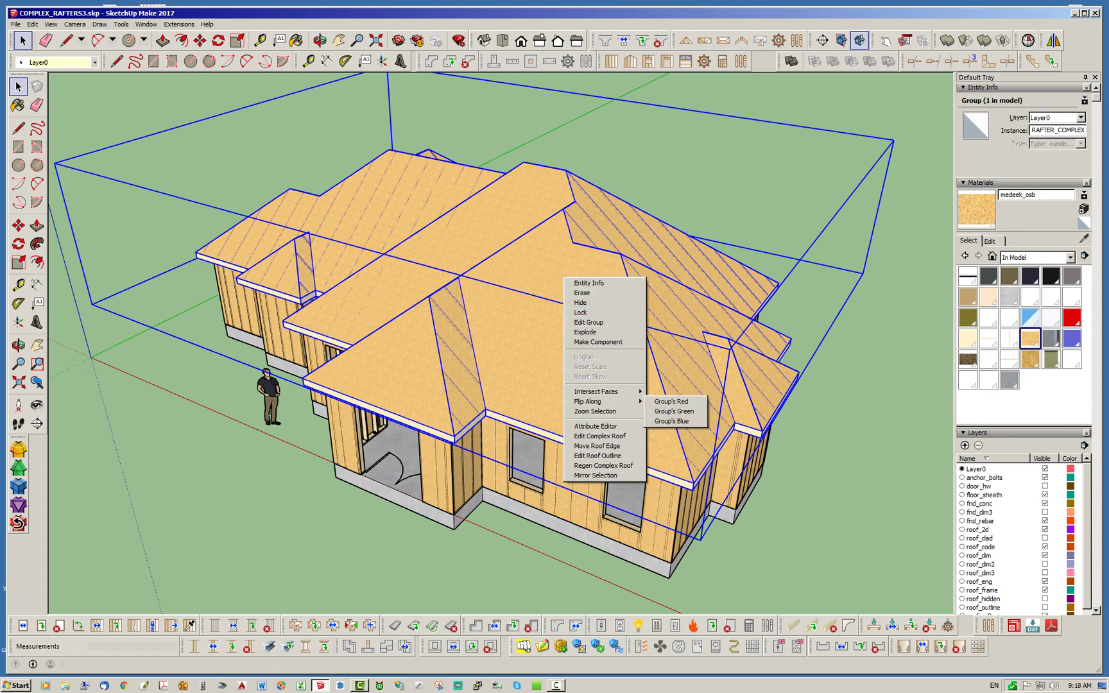
left_click(603, 302)
middle_click_drag(604, 309, 584, 350)
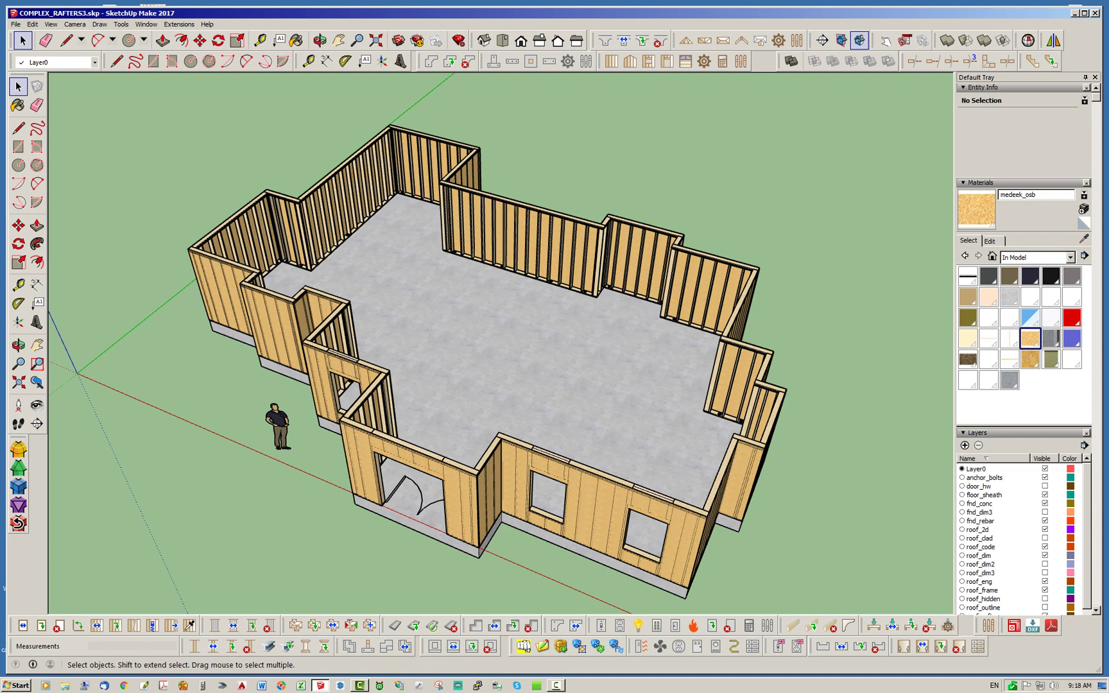
middle_click_drag(584, 349, 599, 272)
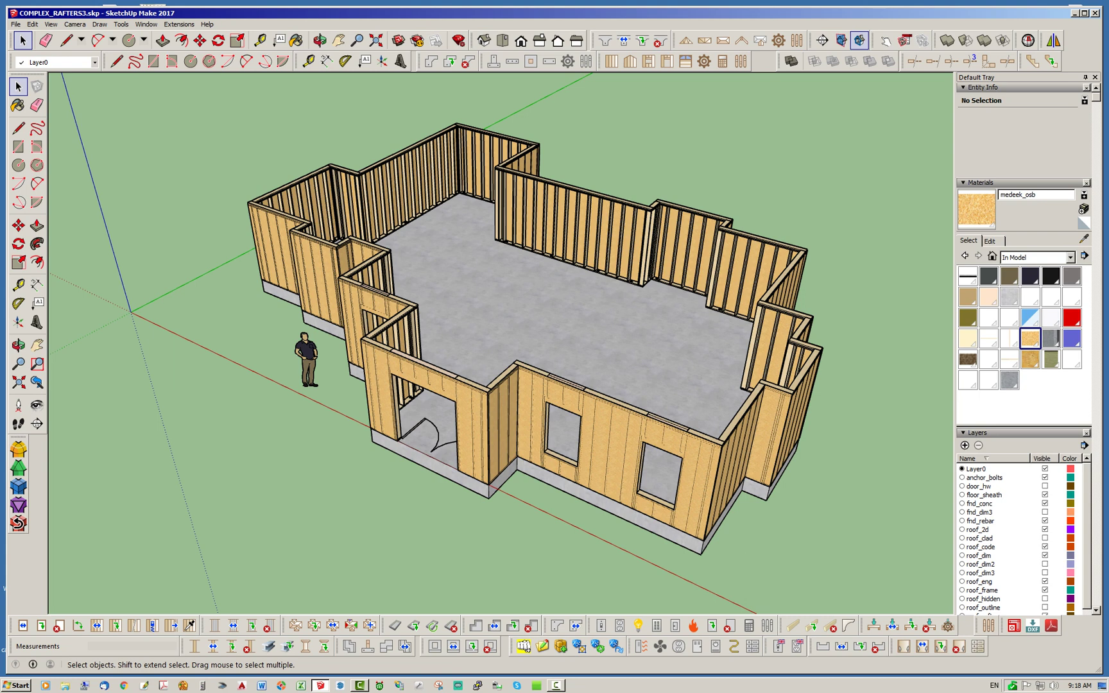
Step: Review the Copy Wall parameters of the front wall with the door opening, and close them without copying anything
left_click(189, 624)
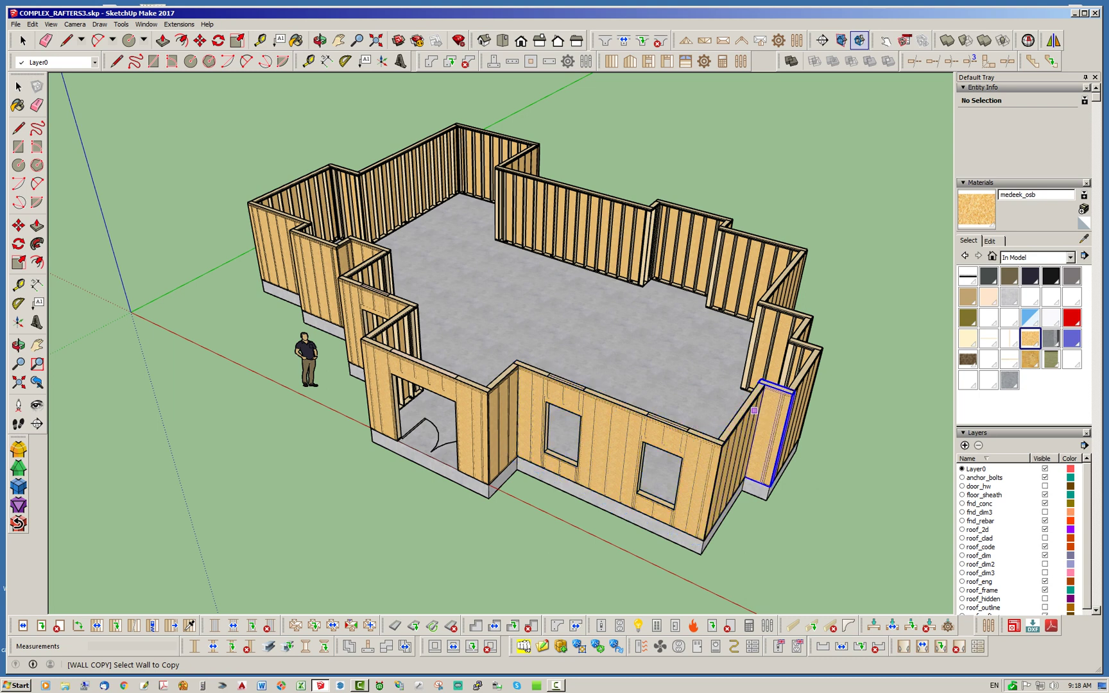
left_click(802, 369)
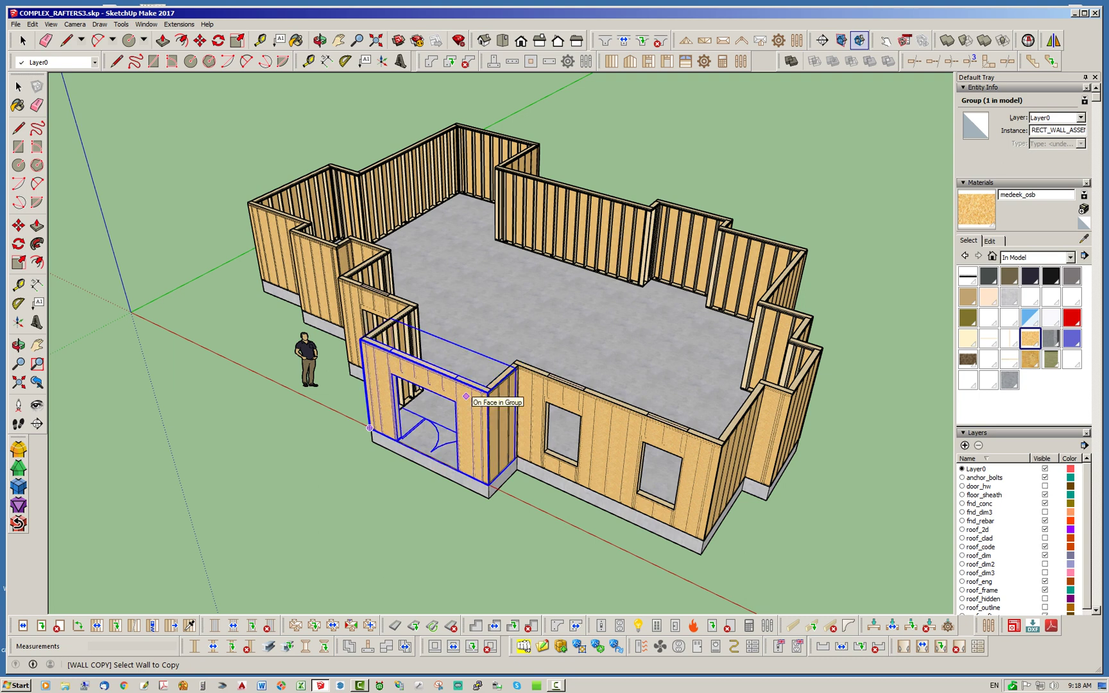
left_click(466, 396)
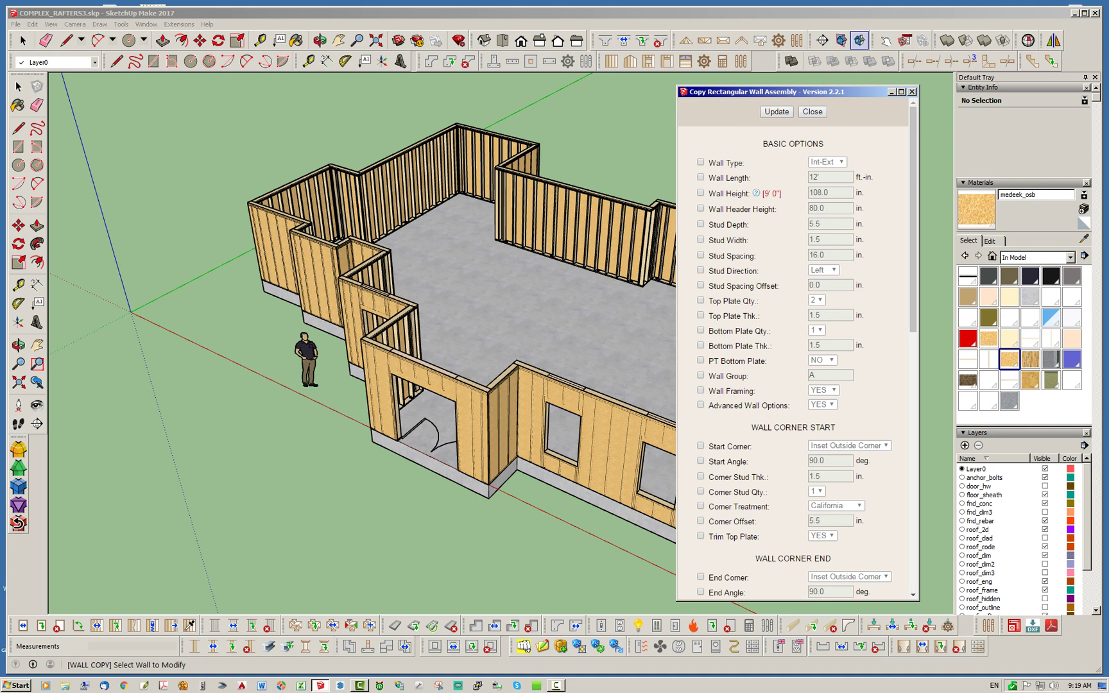
left_click(812, 111)
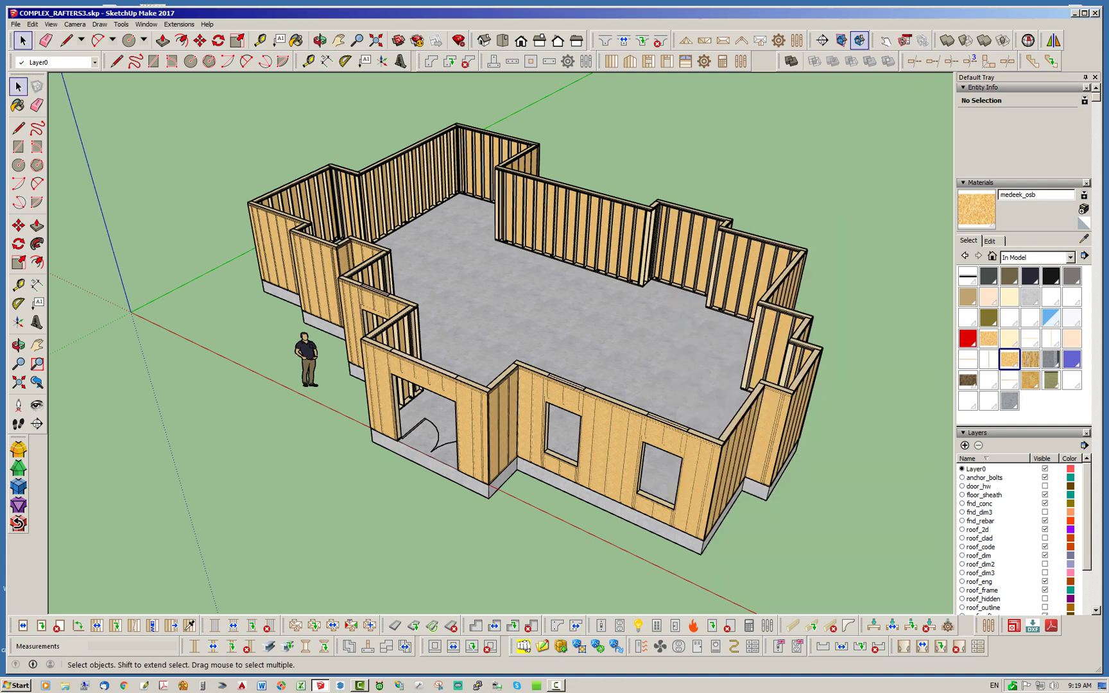
Step: Set the wall height of the front wall with the door opening to 120 in and update the assembly
right_click(473, 404)
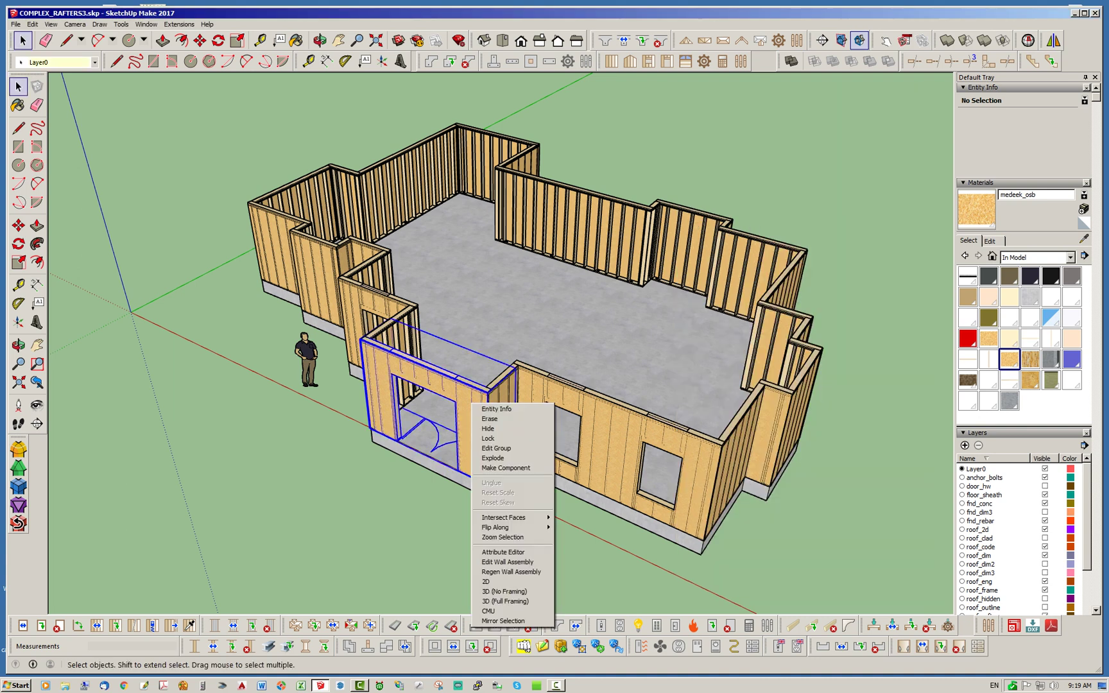
left_click(507, 562)
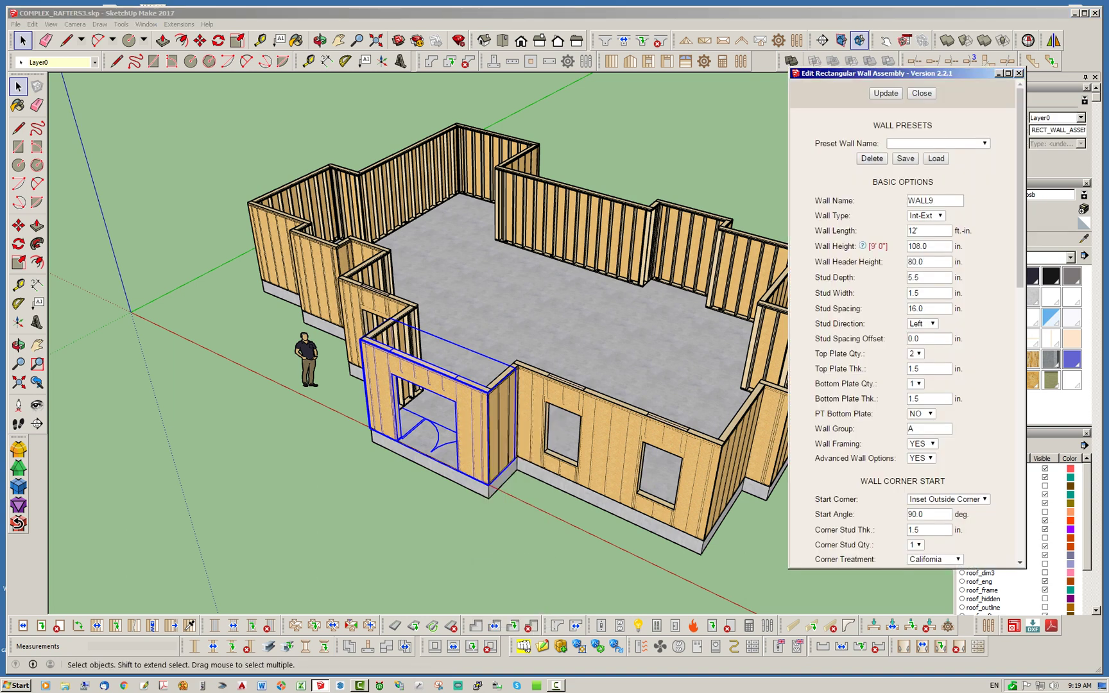
double_click(948, 246)
type("120")
left_click(886, 94)
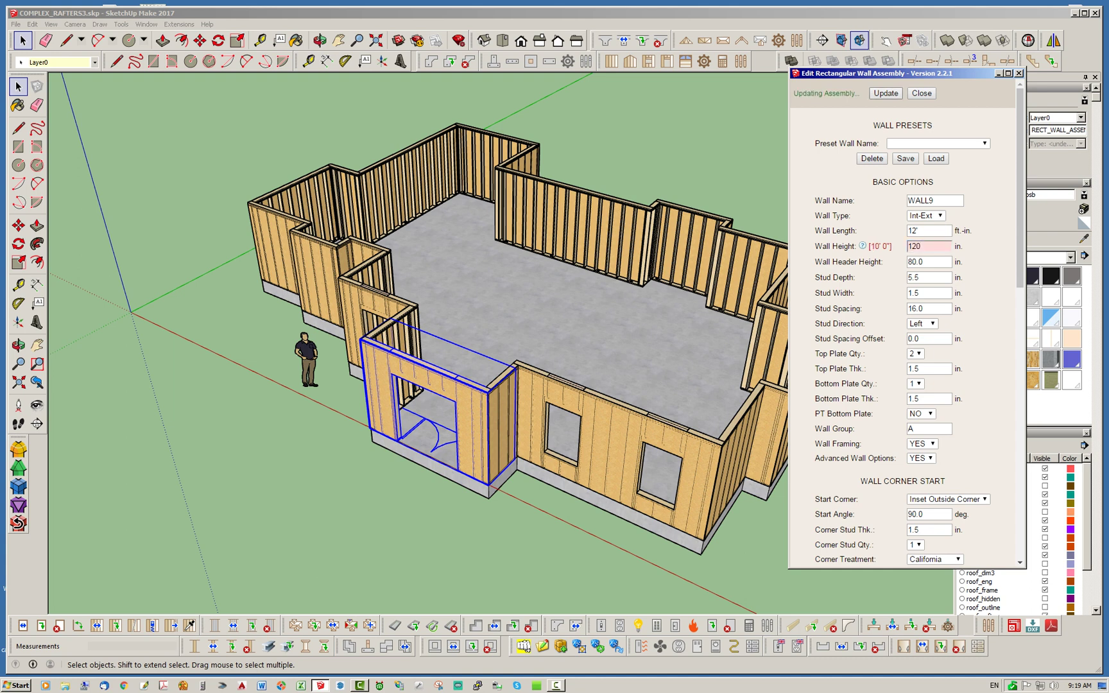
left_click(922, 93)
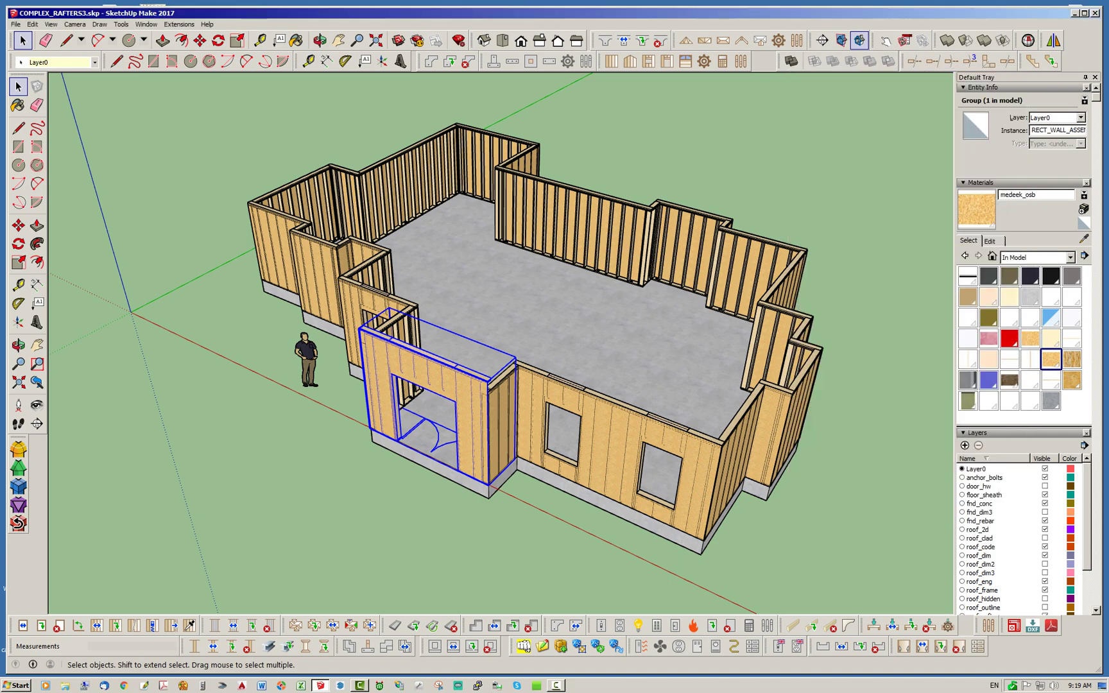
Step: Pick the front wall with the door opening as the Copy Wall source and include only its Wall Height parameter
mouse_move(527, 395)
middle_mouse_down()
mouse_move(581, 381)
mouse_move(539, 386)
middle_mouse_up()
scroll(580, 379, "up", 4)
scroll(436, 359, "down", 2)
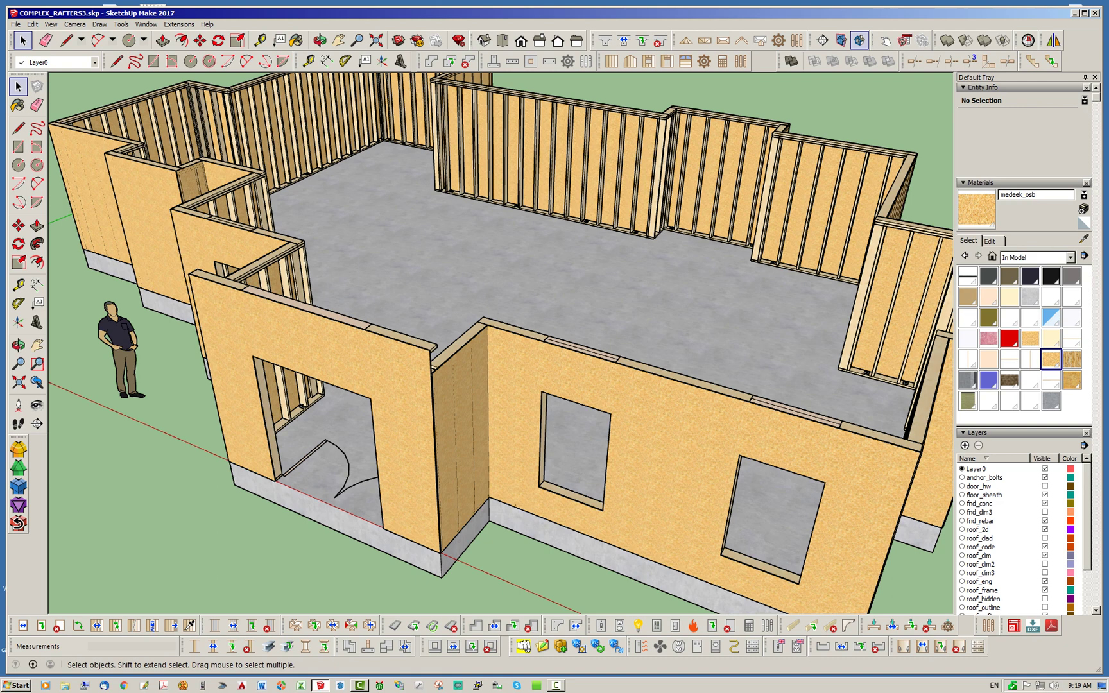
mouse_move(488, 334)
middle_mouse_down()
mouse_move(507, 359)
mouse_move(495, 328)
middle_mouse_up()
scroll(494, 327, "down", 2)
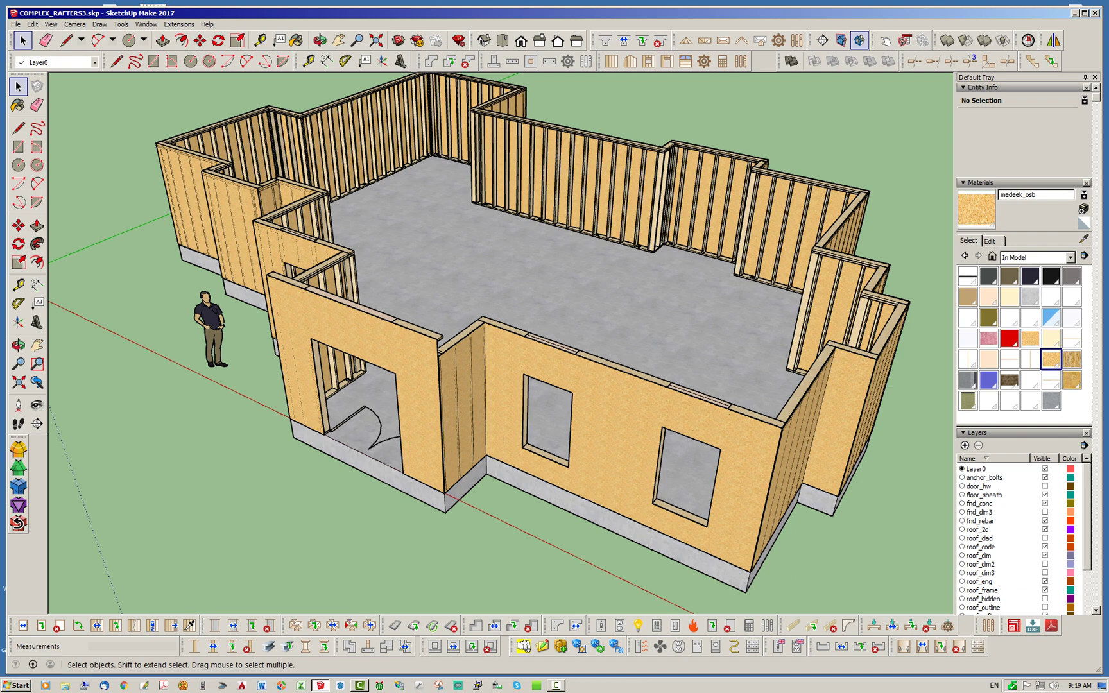
left_click(189, 625)
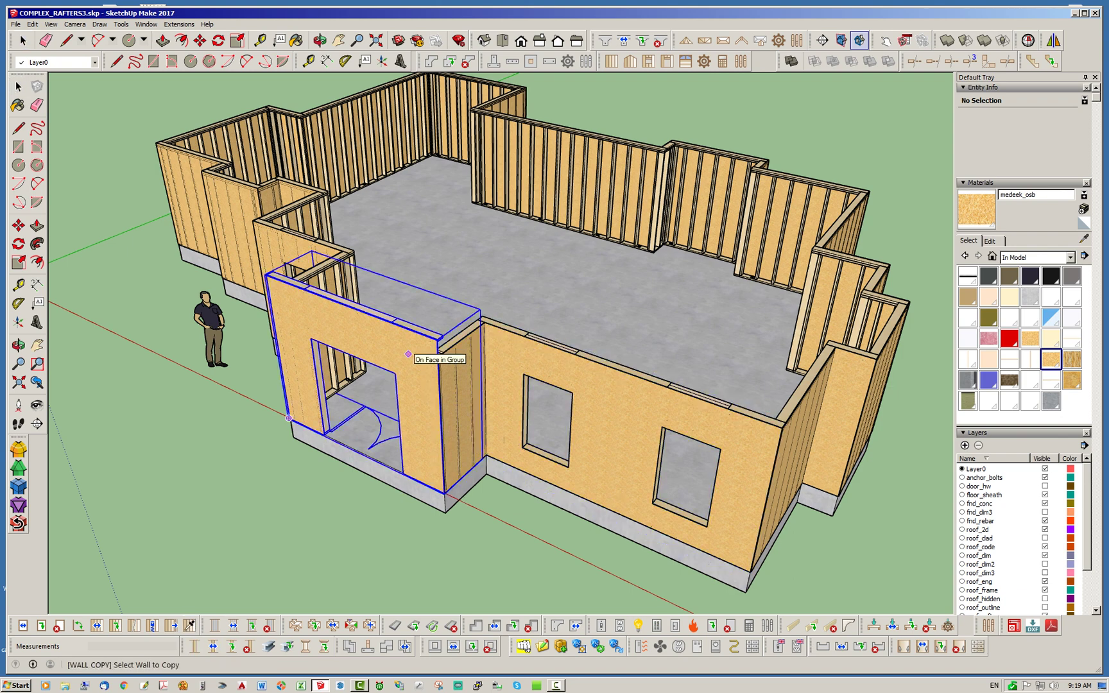
left_click(408, 354)
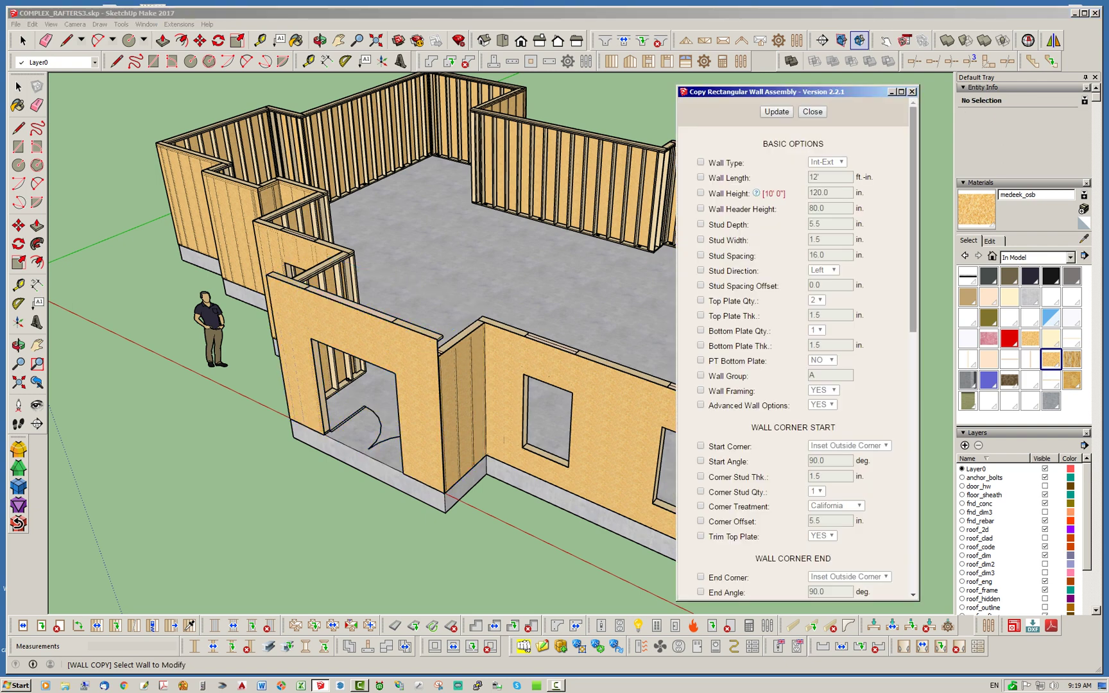
scroll(793, 360, "down", 9)
scroll(793, 360, "up", 9)
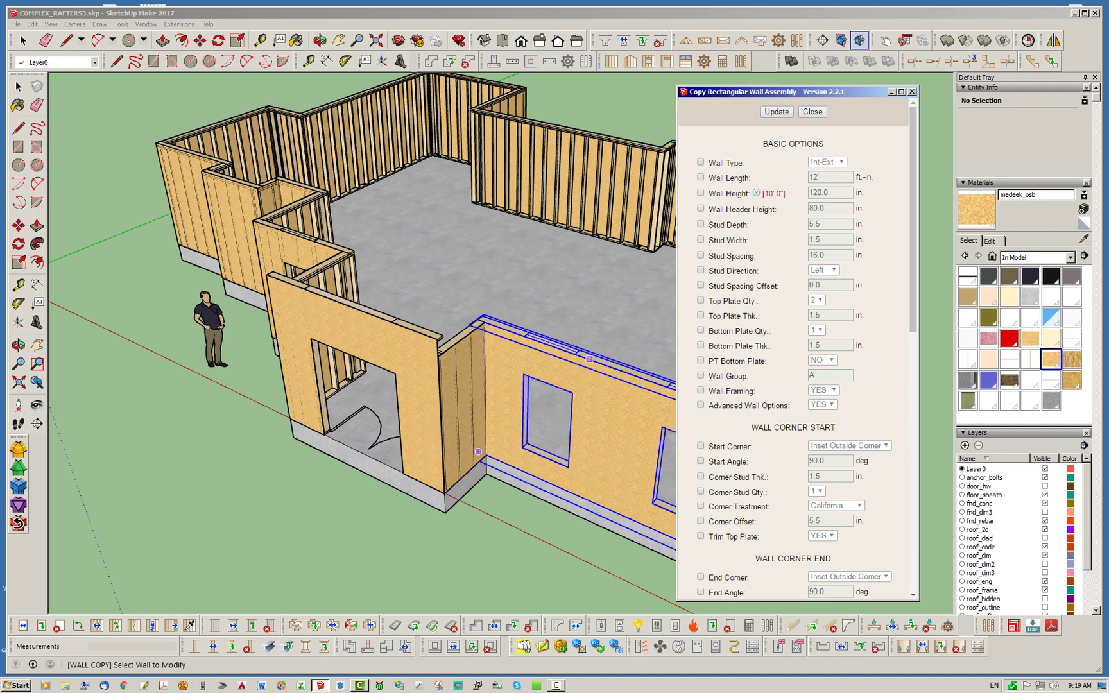
mouse_move(913, 221)
left_mouse_down()
mouse_move(913, 480)
mouse_move(913, 219)
left_mouse_up()
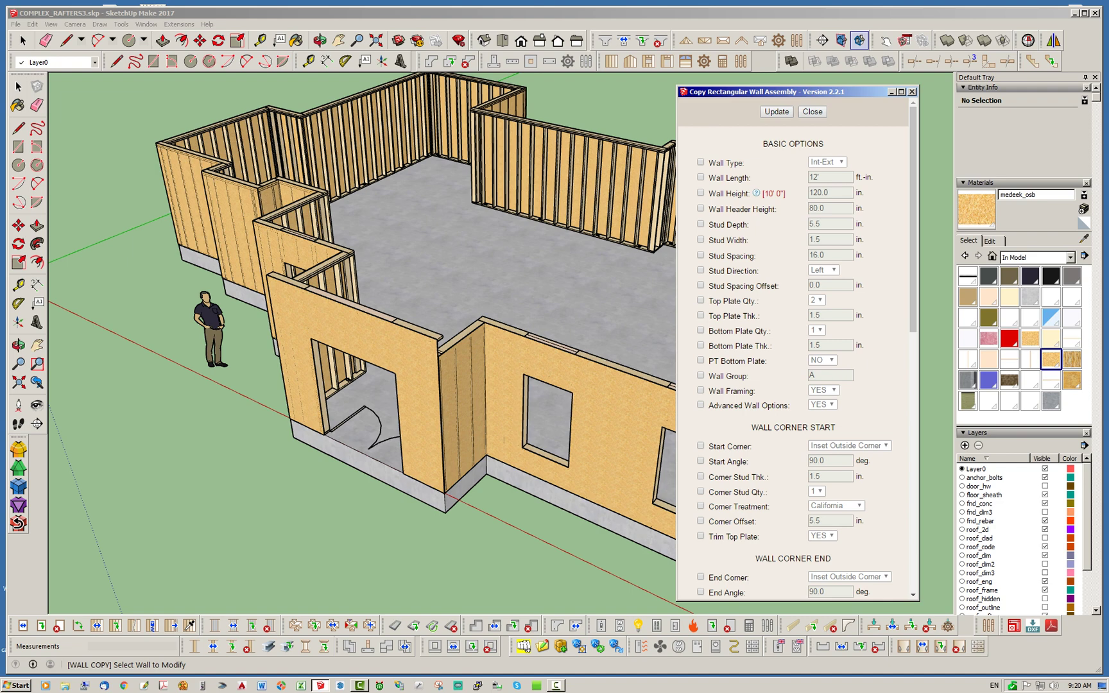
left_click(700, 193)
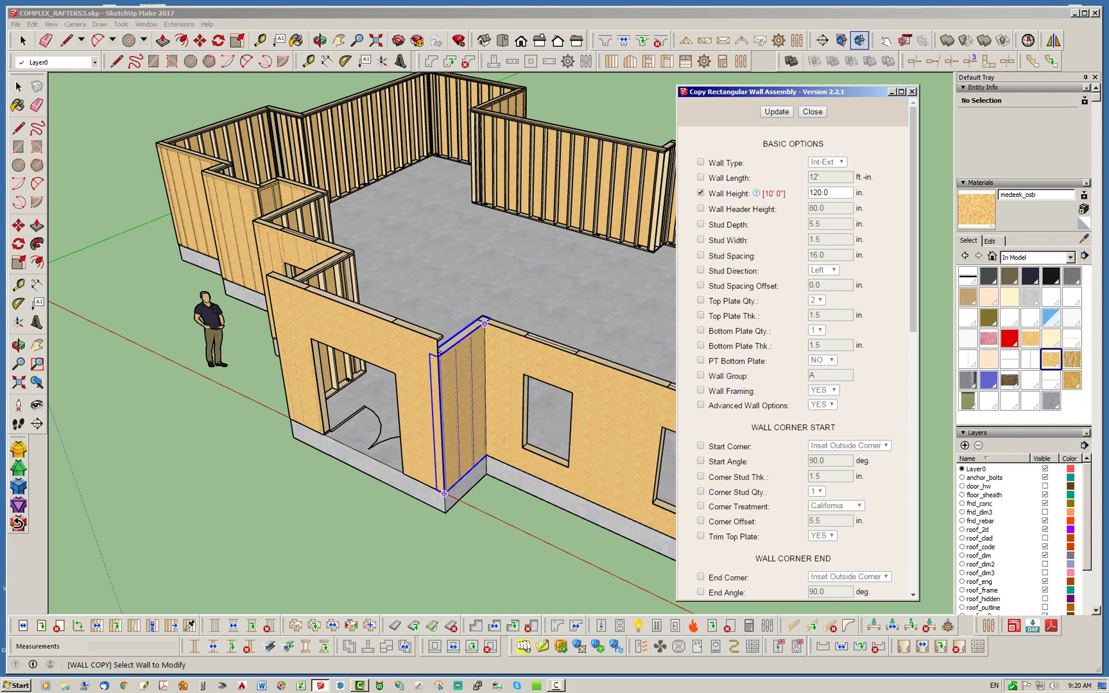
Step: Apply the copied 120 in wall height to the remaining exterior walls, moving the Copy Wall dialog clear of the model
middle_click_drag(401, 404, 379, 404)
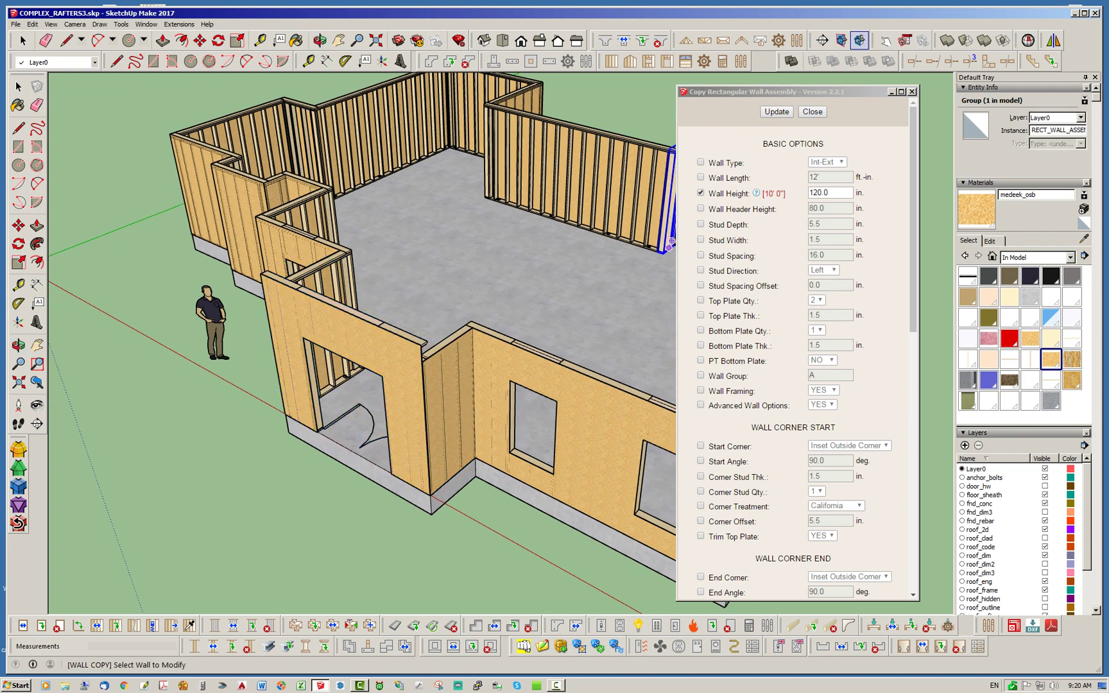
left_click_drag(790, 91, 913, 86)
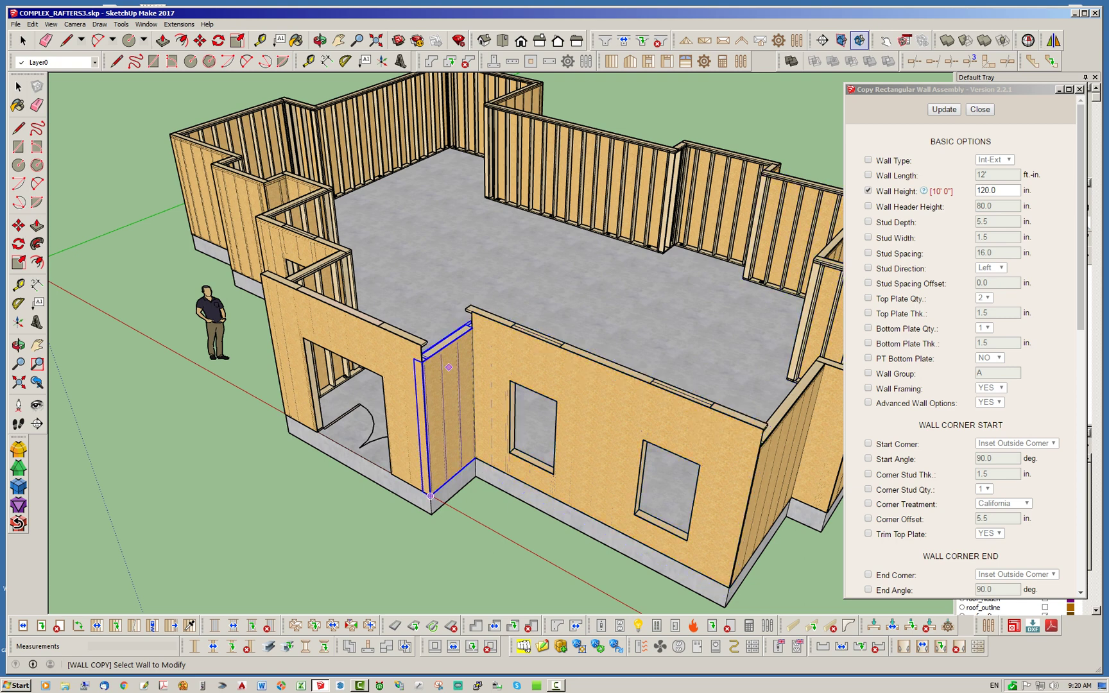
scroll(74, 345, "down", 2)
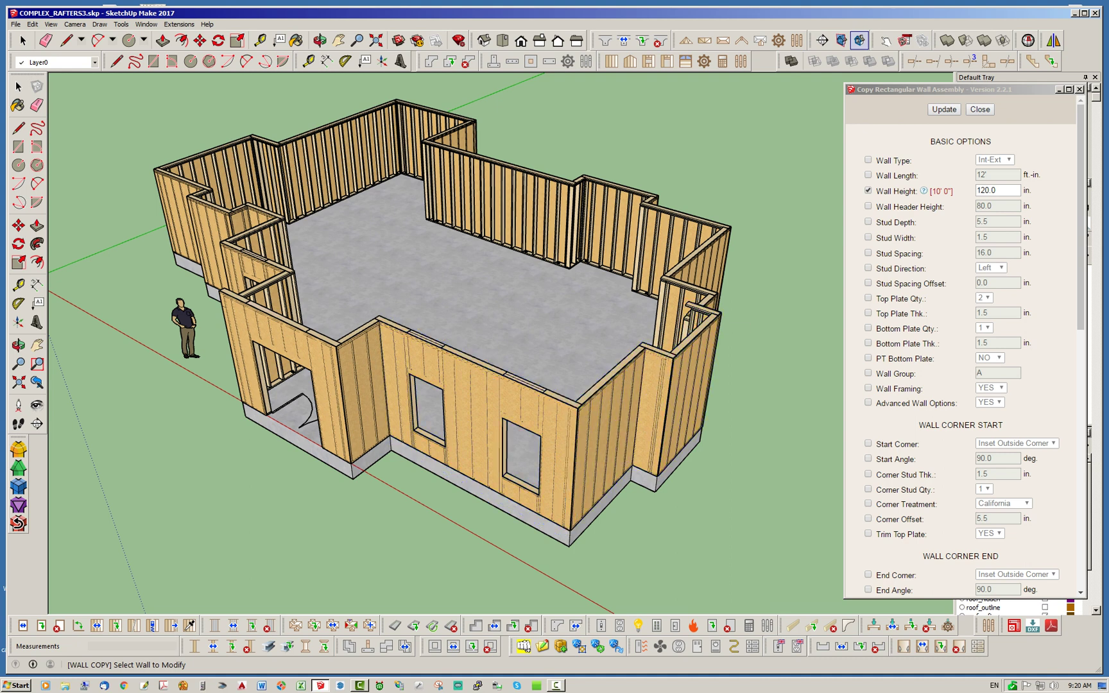
left_click(945, 109)
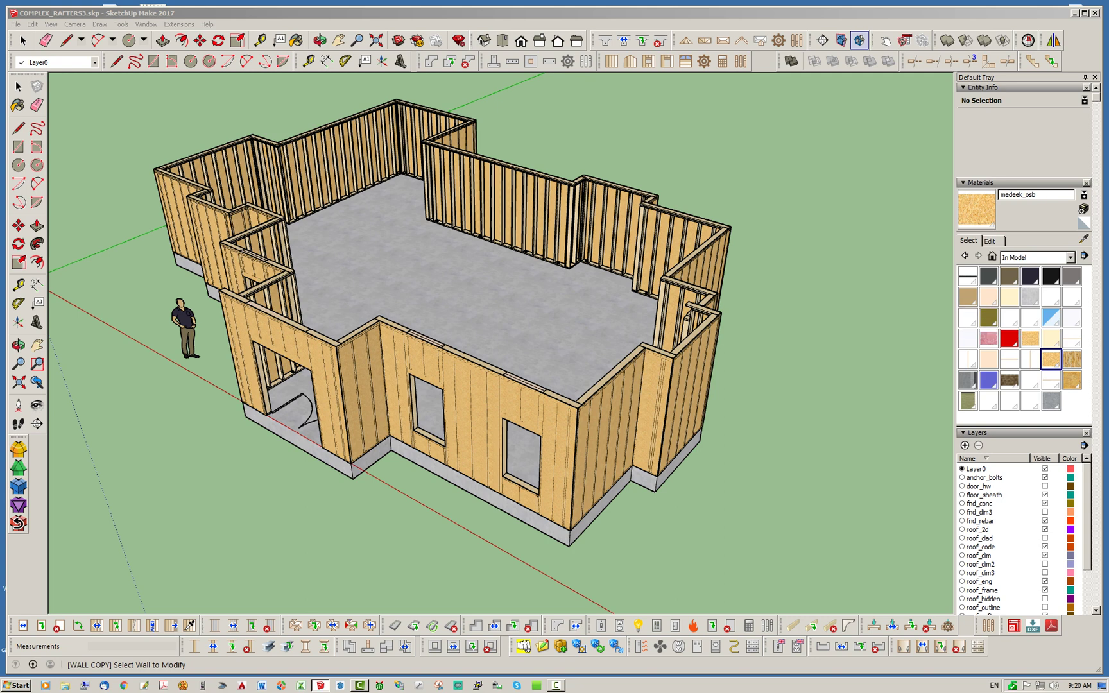
Step: Widen the default tray and make the wall_clad layer visible
left_click_drag(955, 343, 929, 343)
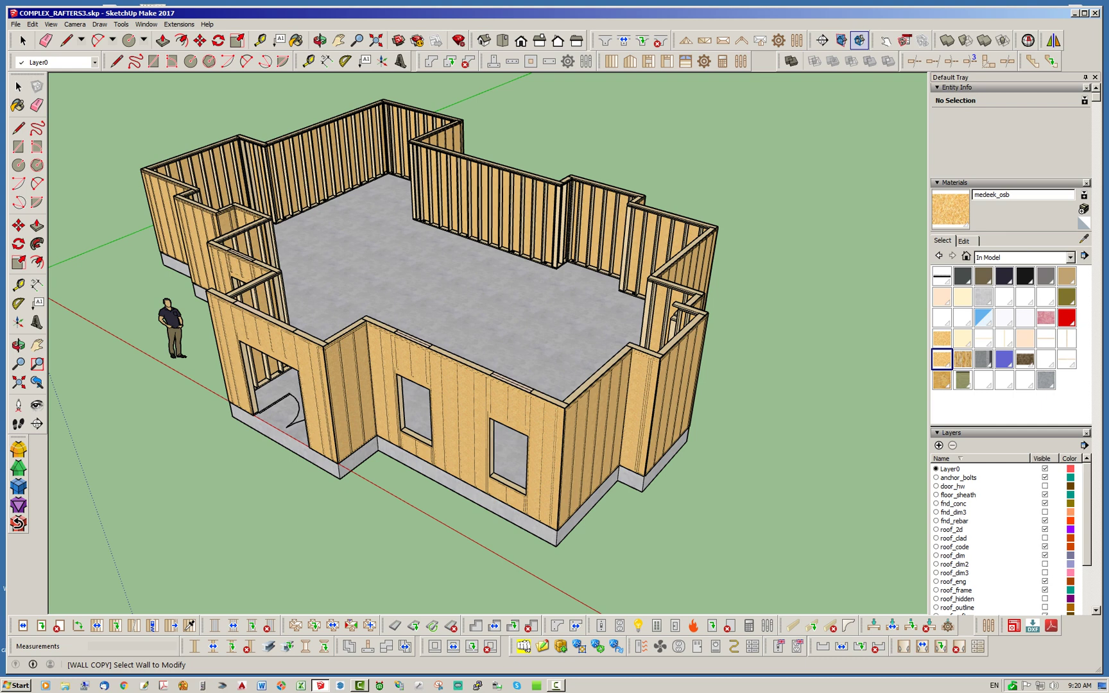
scroll(1002, 540, "down", 5)
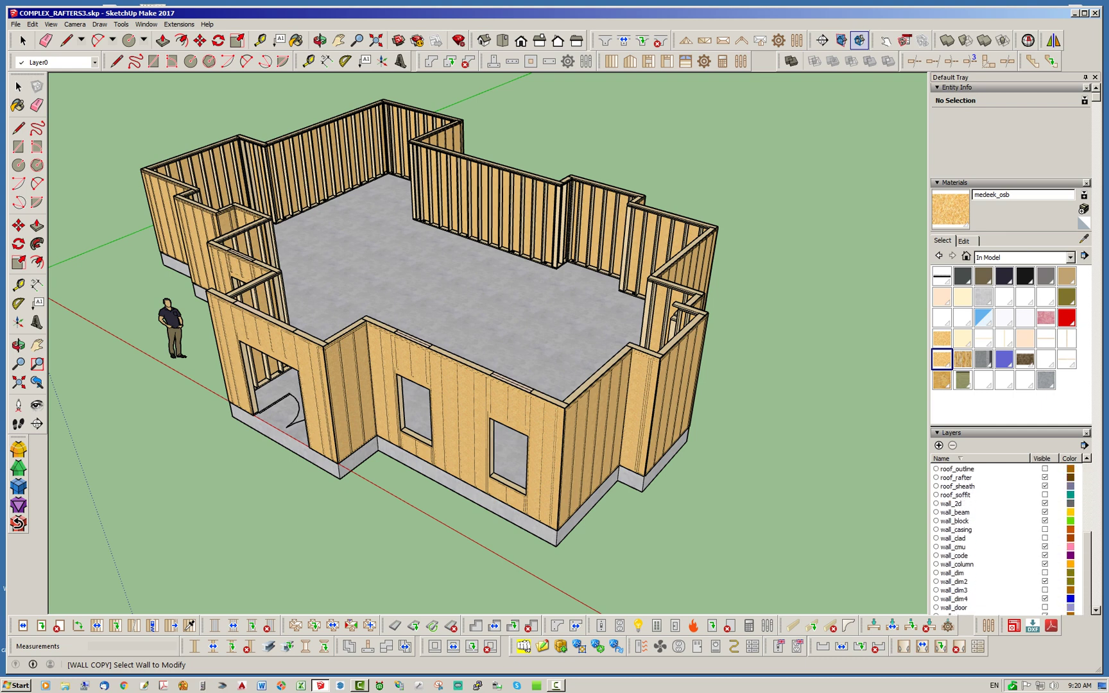
left_click(1045, 538)
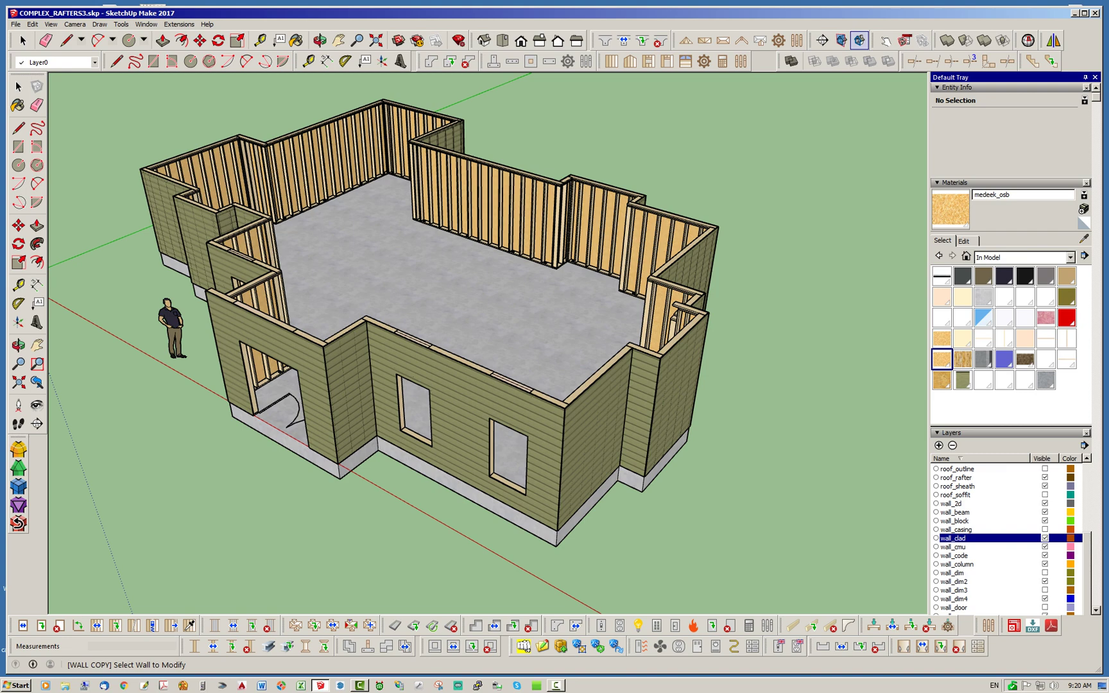
Step: Include Wall Cladding Material in the Copy Wall parameters, set it to Cedar Shingles and update the copy settings
left_click_drag(835, 87, 948, 92)
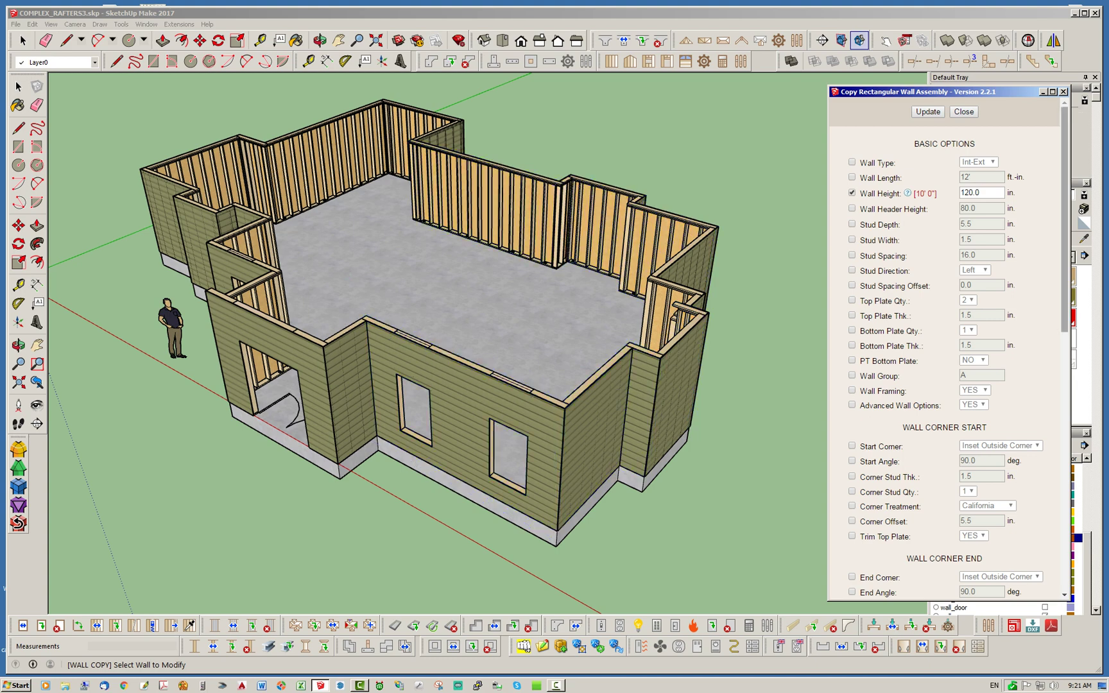
left_click_drag(1064, 219, 1063, 251)
scroll(947, 359, "down", 6)
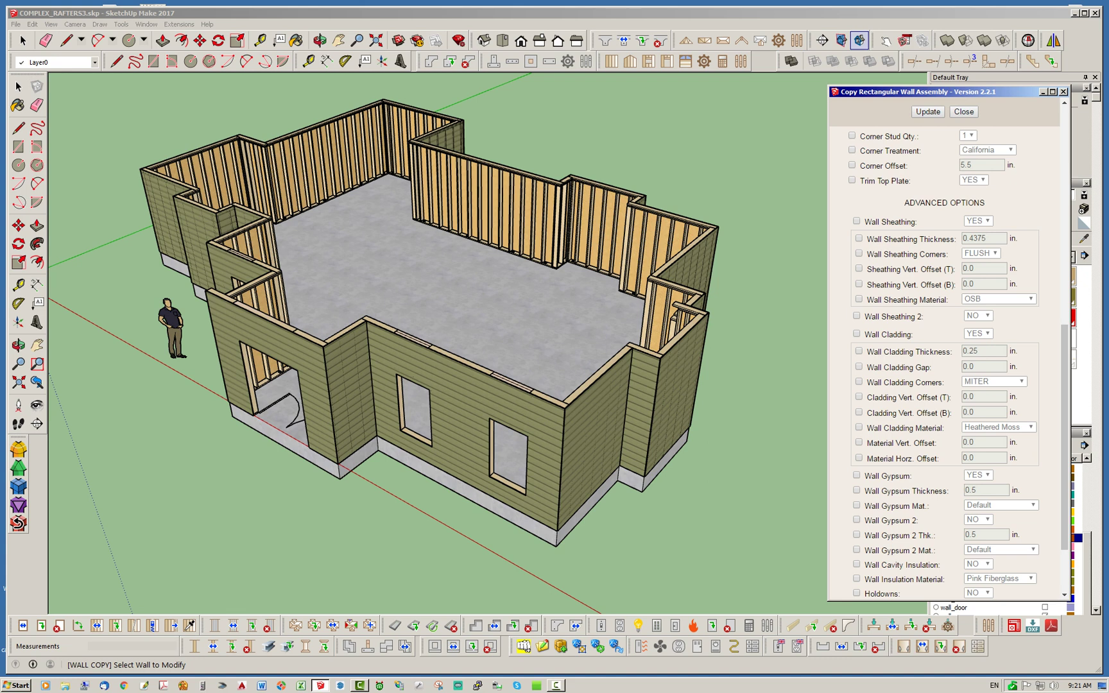
left_click(858, 427)
left_click(999, 427)
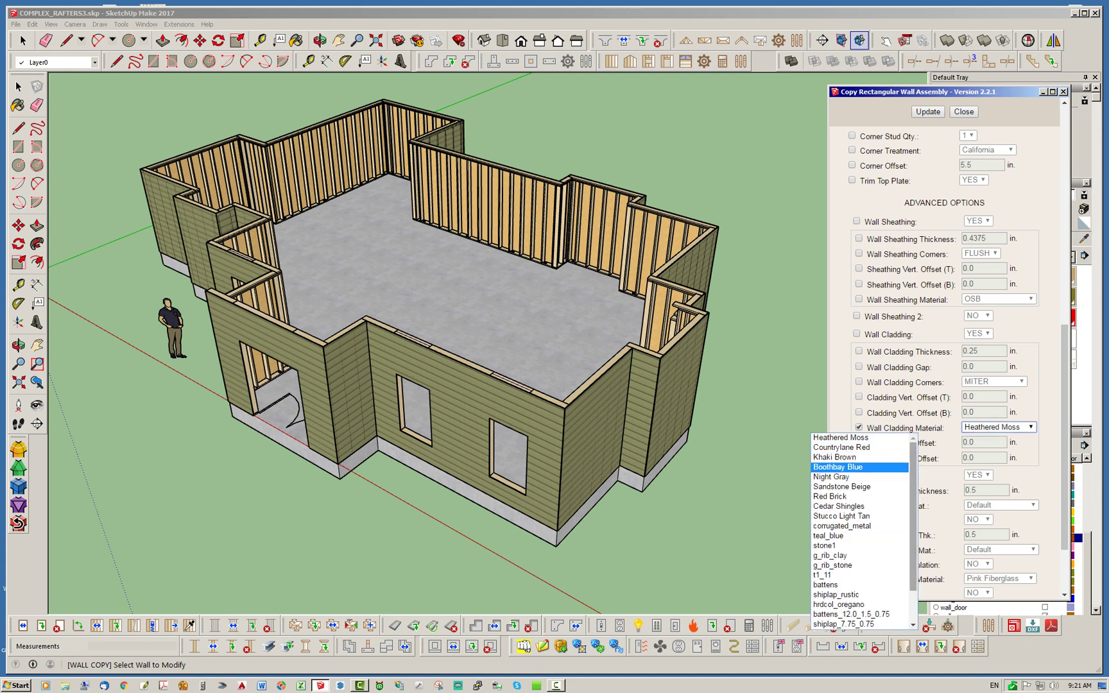
scroll(860, 501, "down", 2)
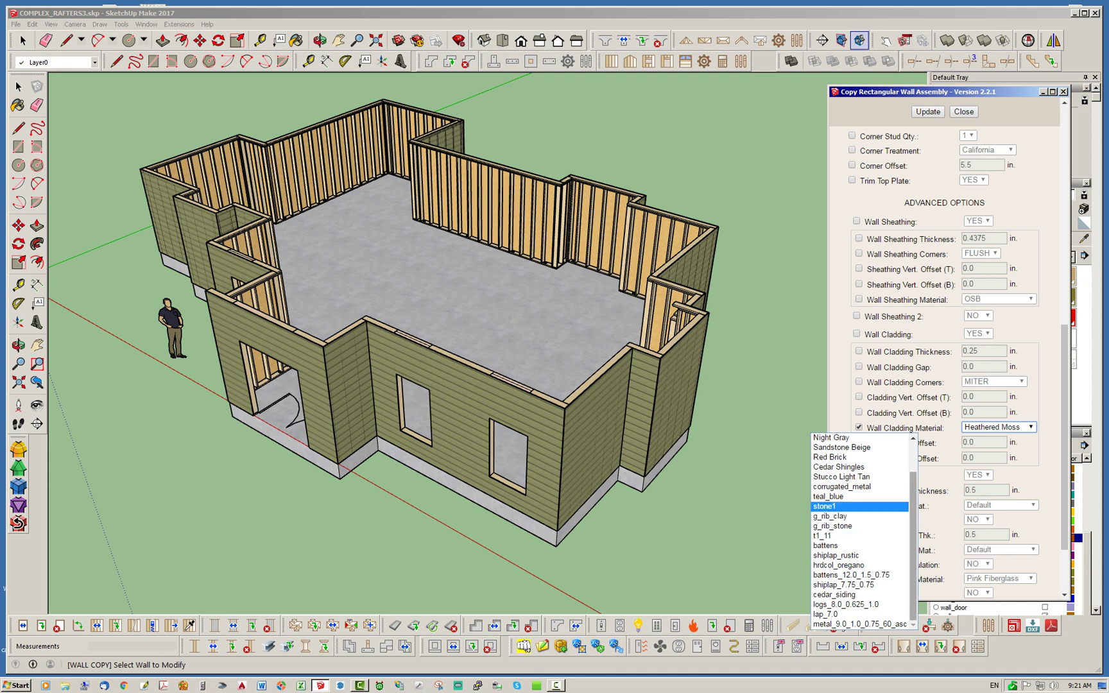
left_click(839, 467)
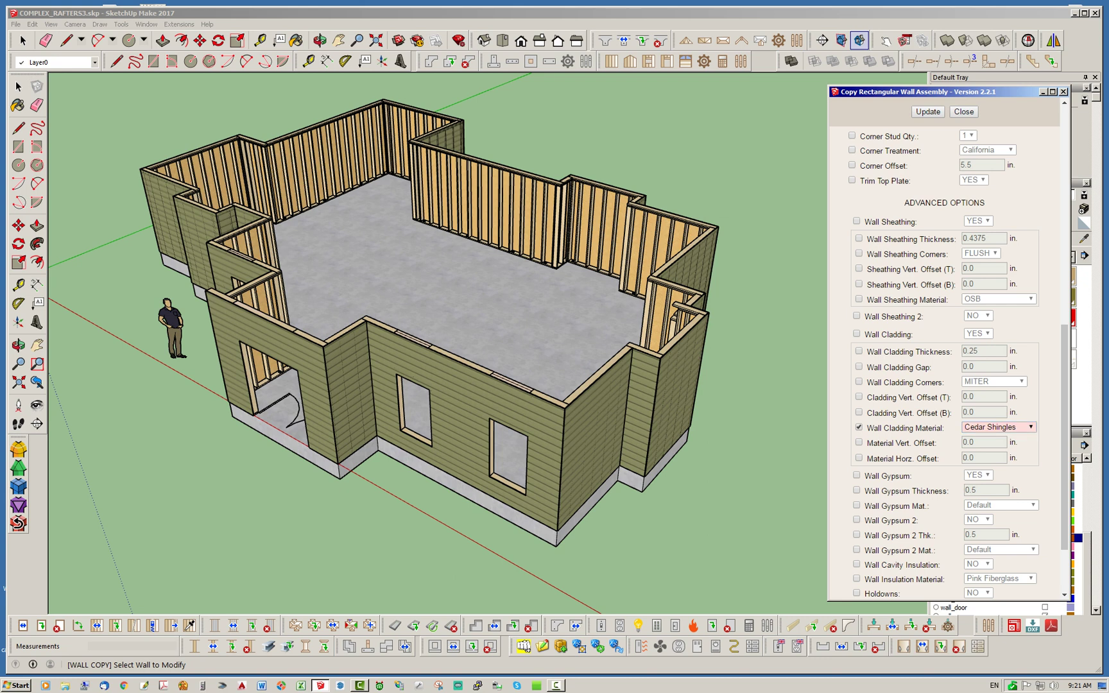
left_click(927, 112)
scroll(947, 353, "up", 6)
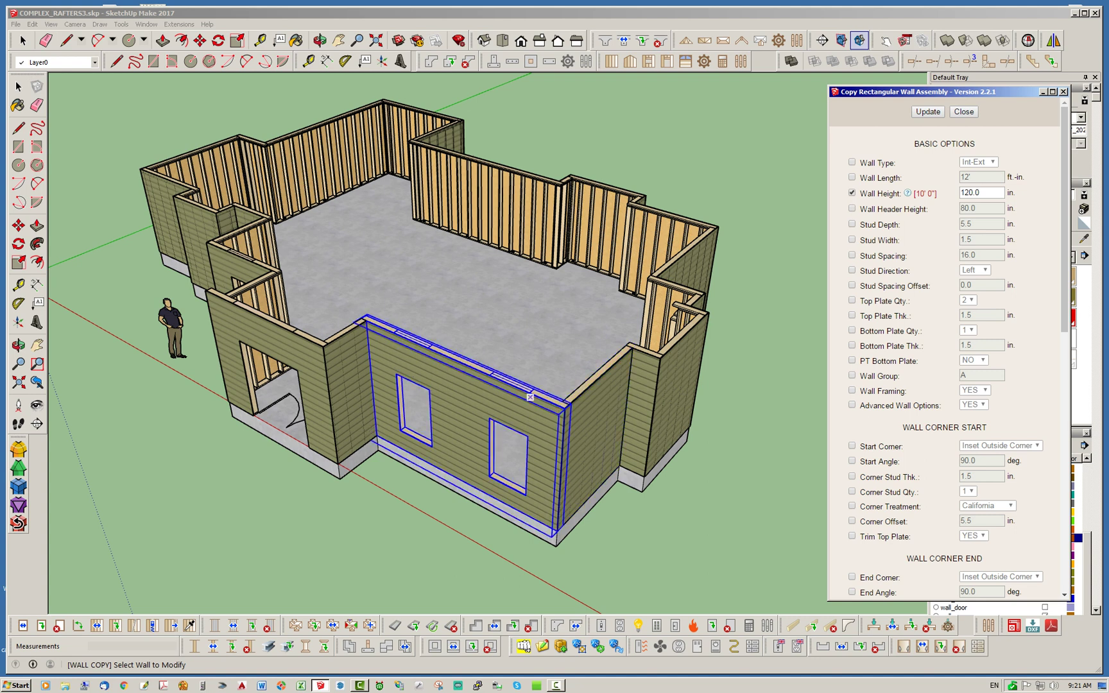
Step: Apply the copied Cedar Shingles cladding to the two-window front wall, the end wall adjoining it and the door wall section
left_click(451, 387)
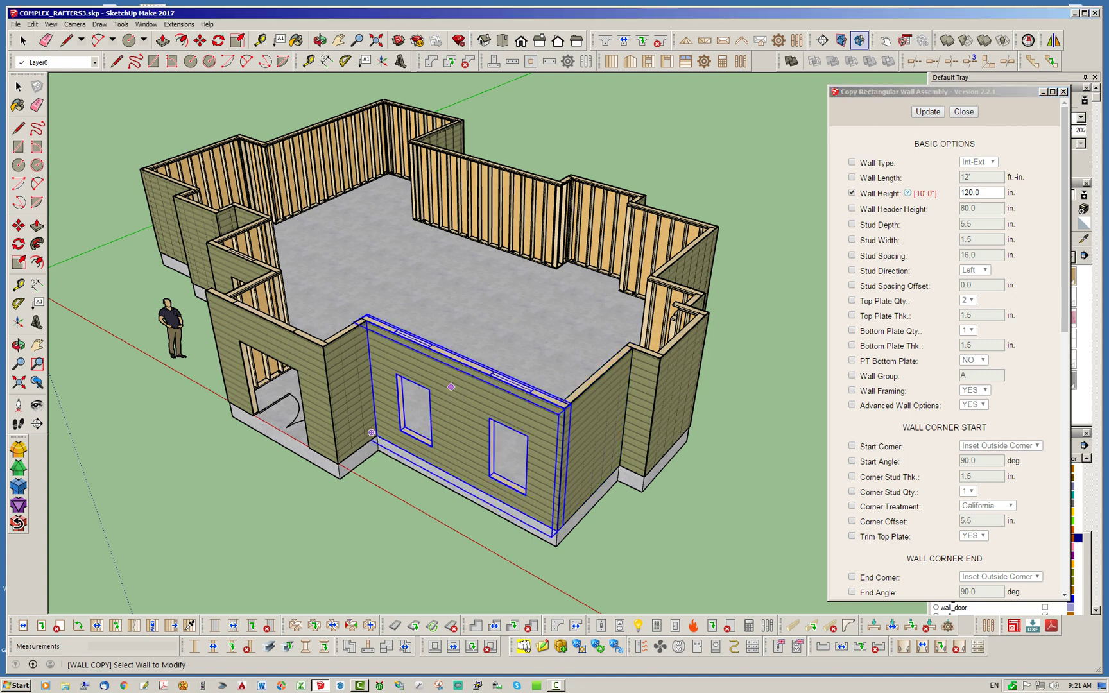
left_click(576, 410)
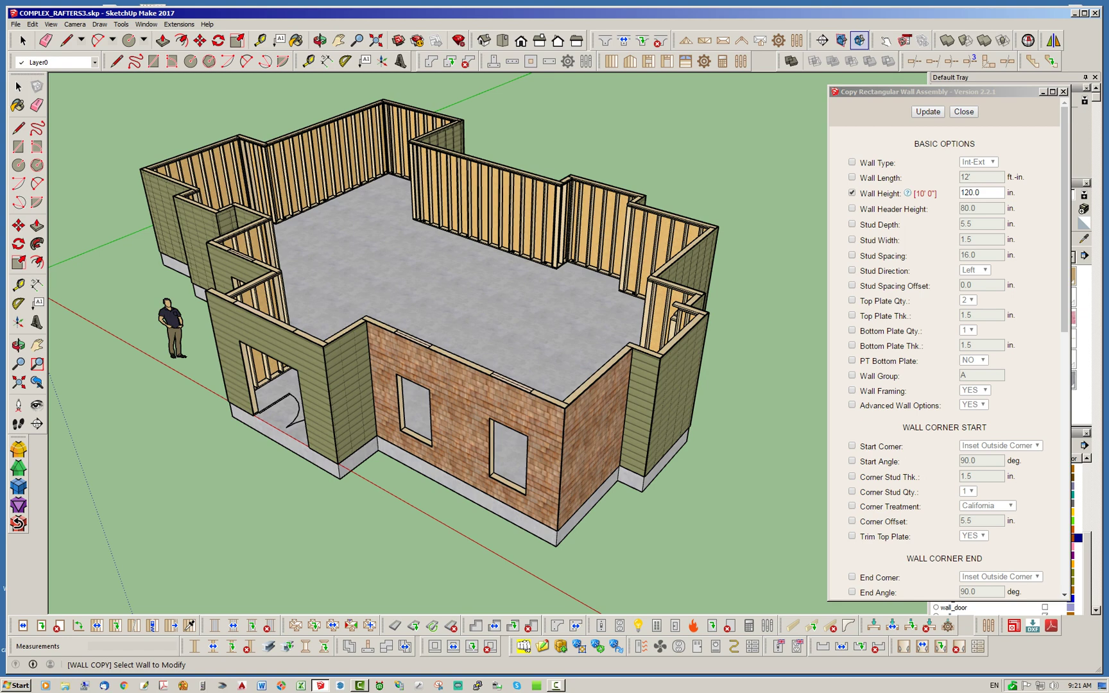
mouse_move(1064, 220)
left_mouse_down()
mouse_move(1064, 441)
mouse_move(1065, 212)
left_mouse_up()
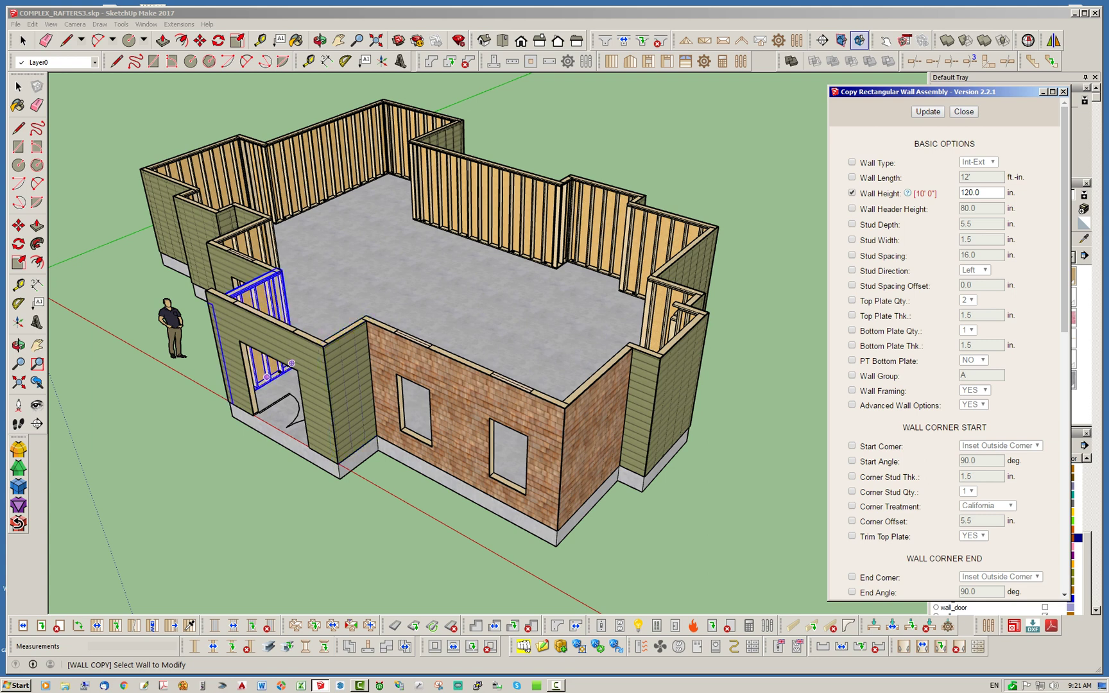
left_click(272, 347)
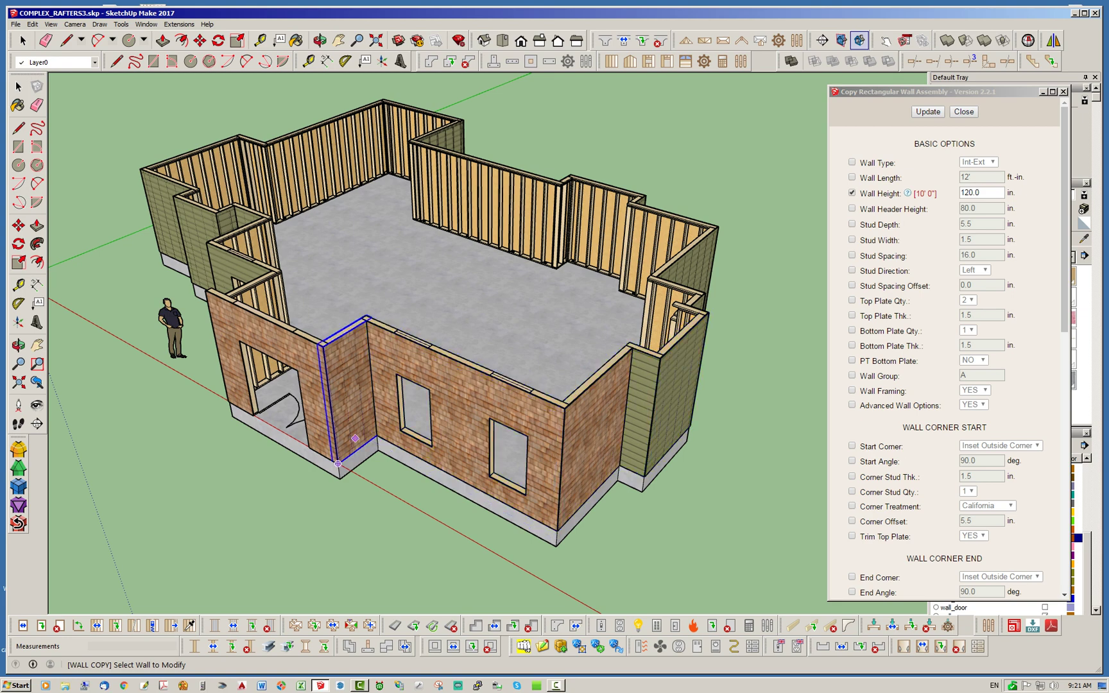
Step: Apply the Cedar Shingles cladding to the jogged end walls and the adjoining rear corner walls, and leave the Copy Wall tool
middle_click_drag(674, 398, 507, 436)
scroll(503, 436, "up", 2)
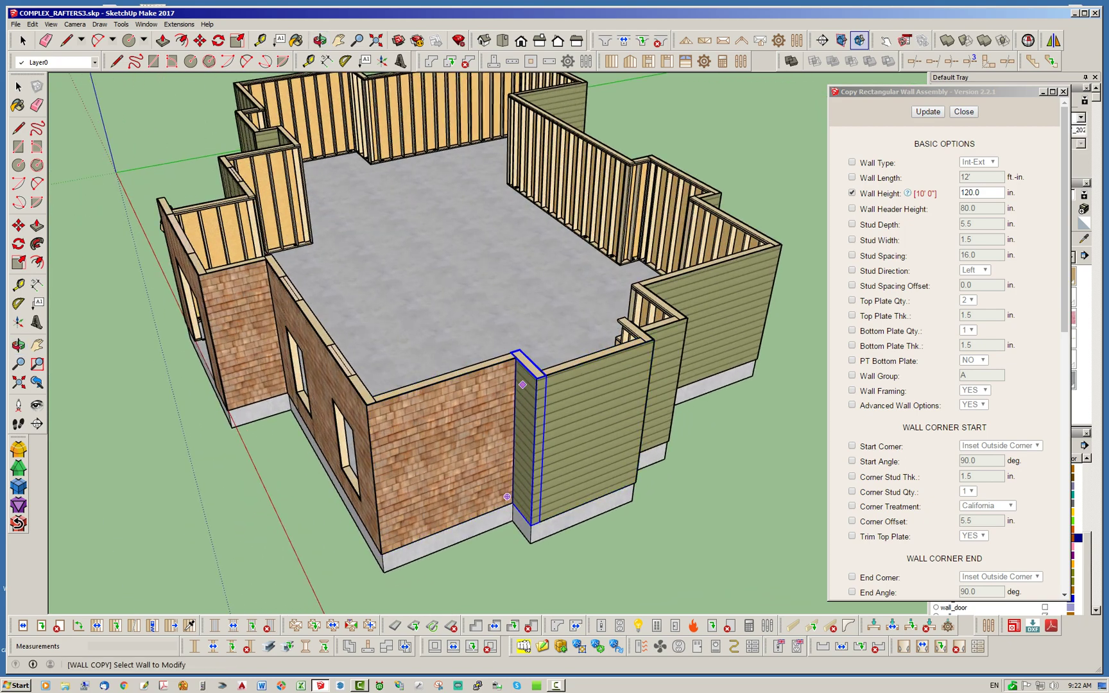
middle_click_drag(620, 391, 299, 425)
left_click(317, 360)
left_click(354, 397)
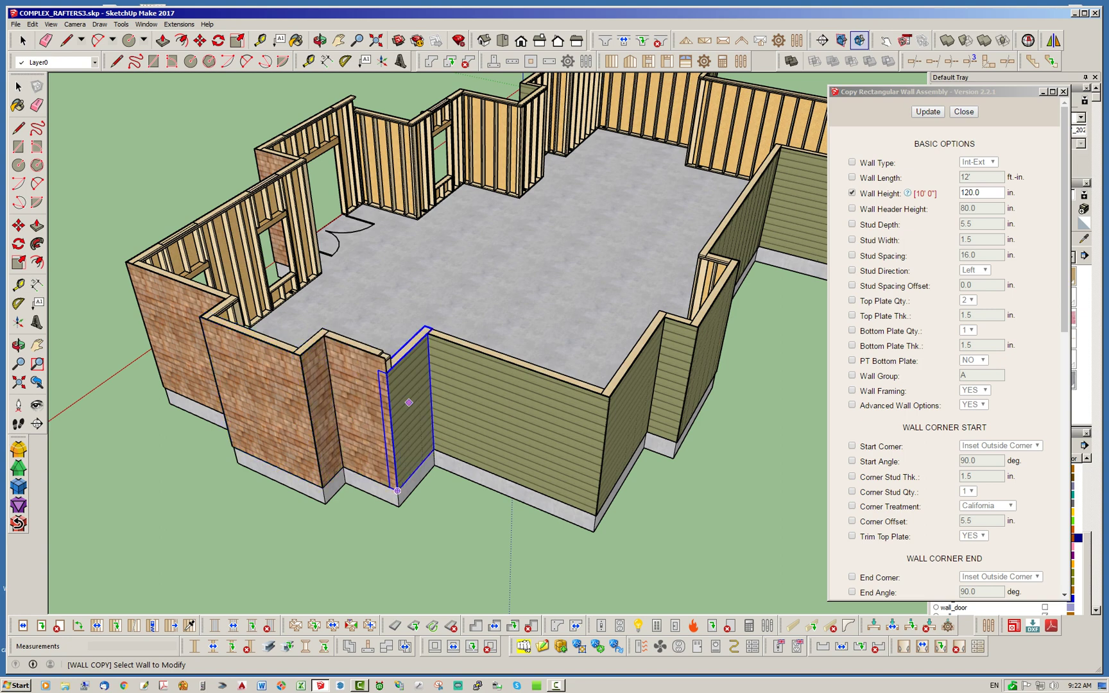
left_click(417, 396)
left_click(426, 445)
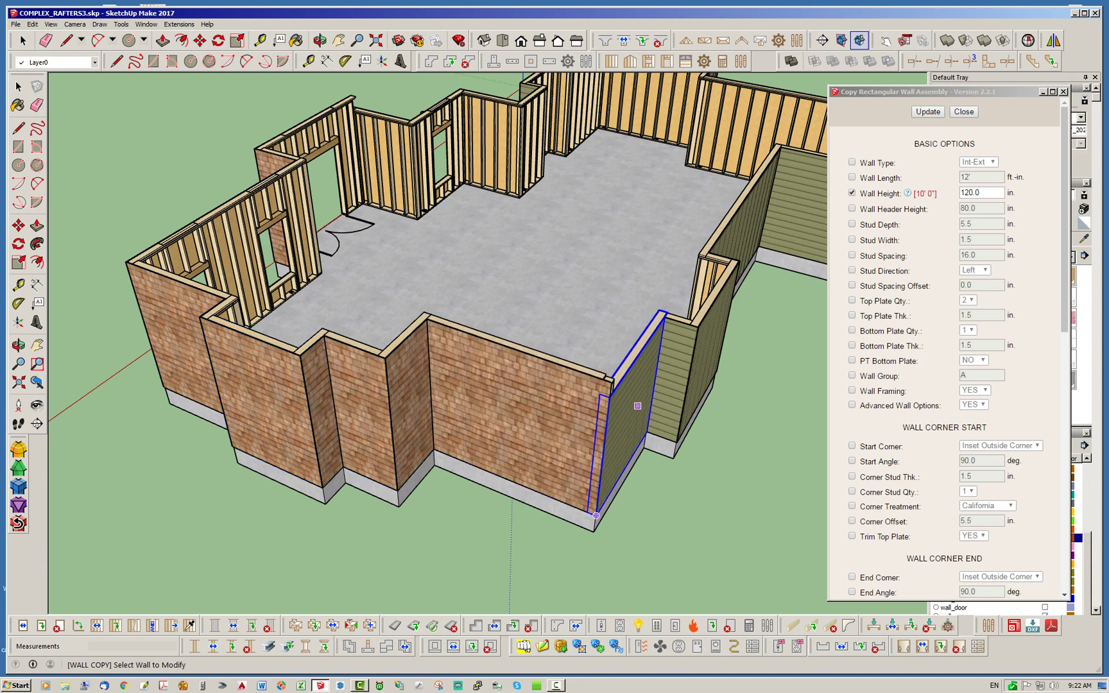
left_click(638, 411)
left_click(707, 353)
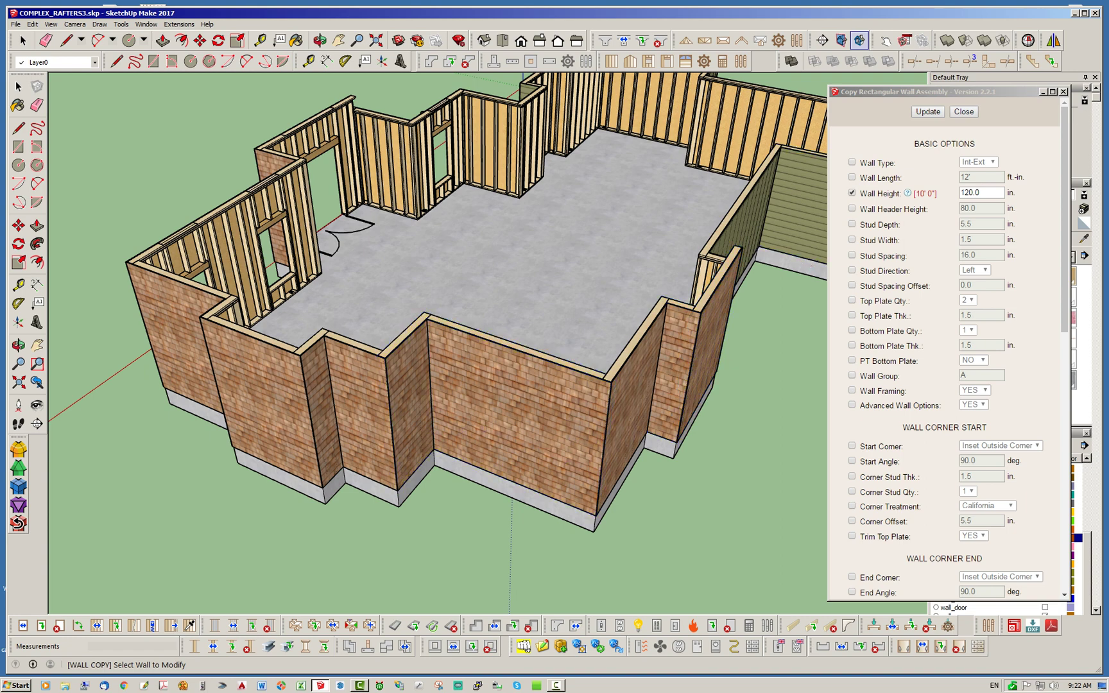
key("space")
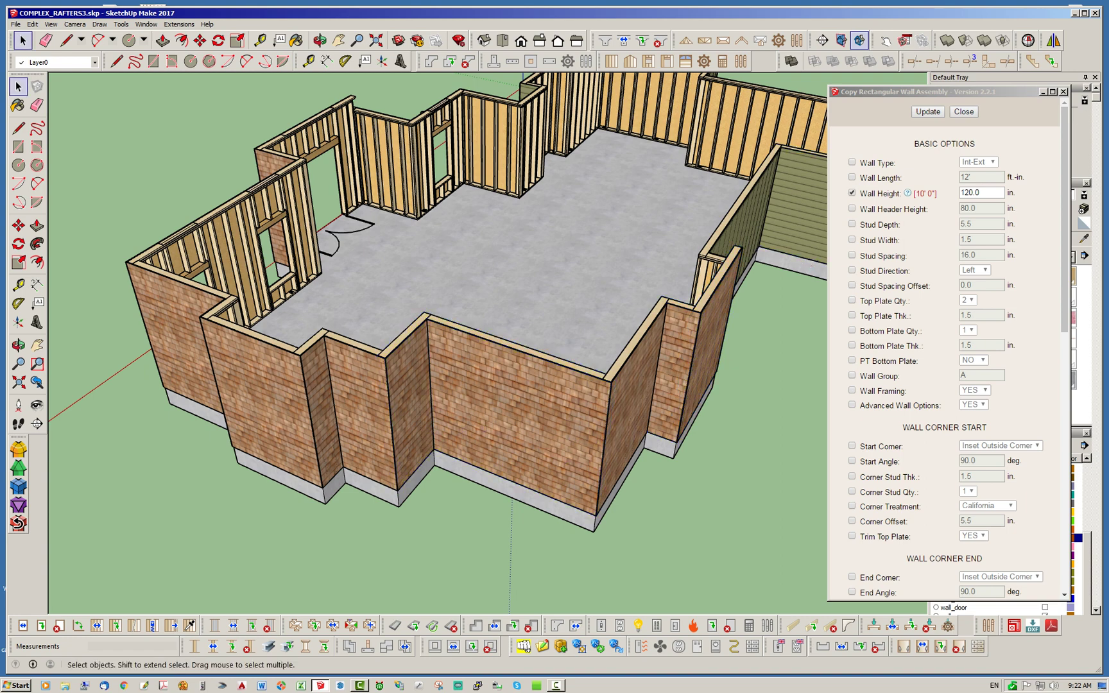
Step: Examine the shingle-clad and lap-sided walls from several sides of the building
middle_click_drag(706, 365, 821, 376)
scroll(822, 375, "down", 3)
middle_click_drag(488, 359, 719, 302)
middle_click_drag(578, 321, 568, 356)
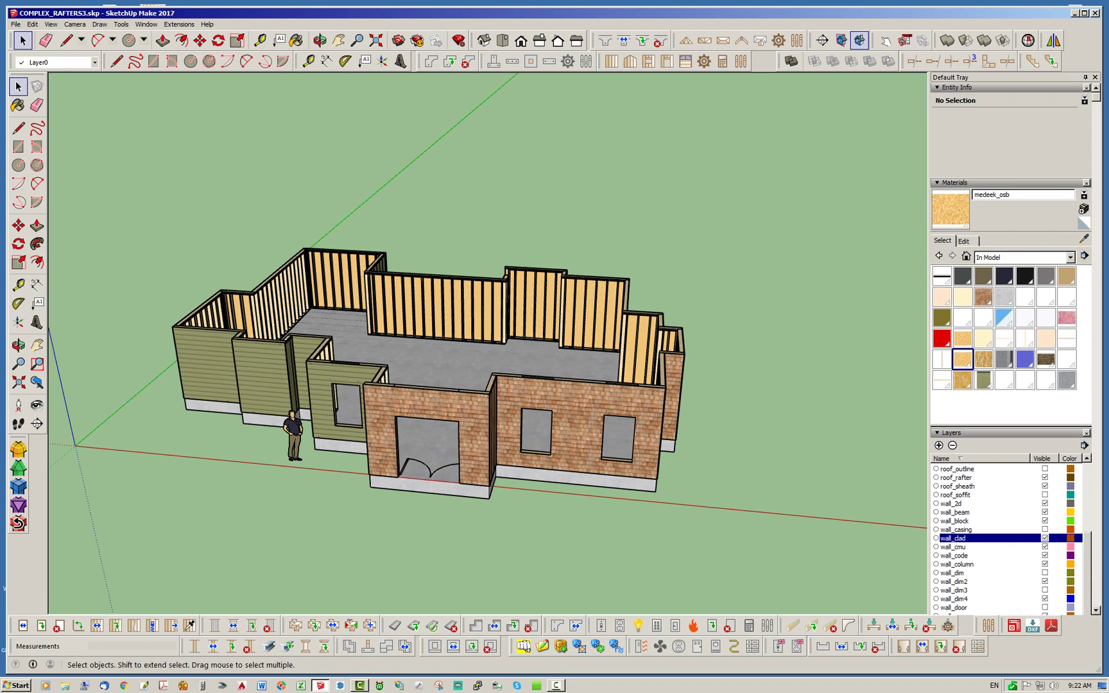
middle_click_drag(270, 495, 398, 475)
scroll(397, 475, "down", 1)
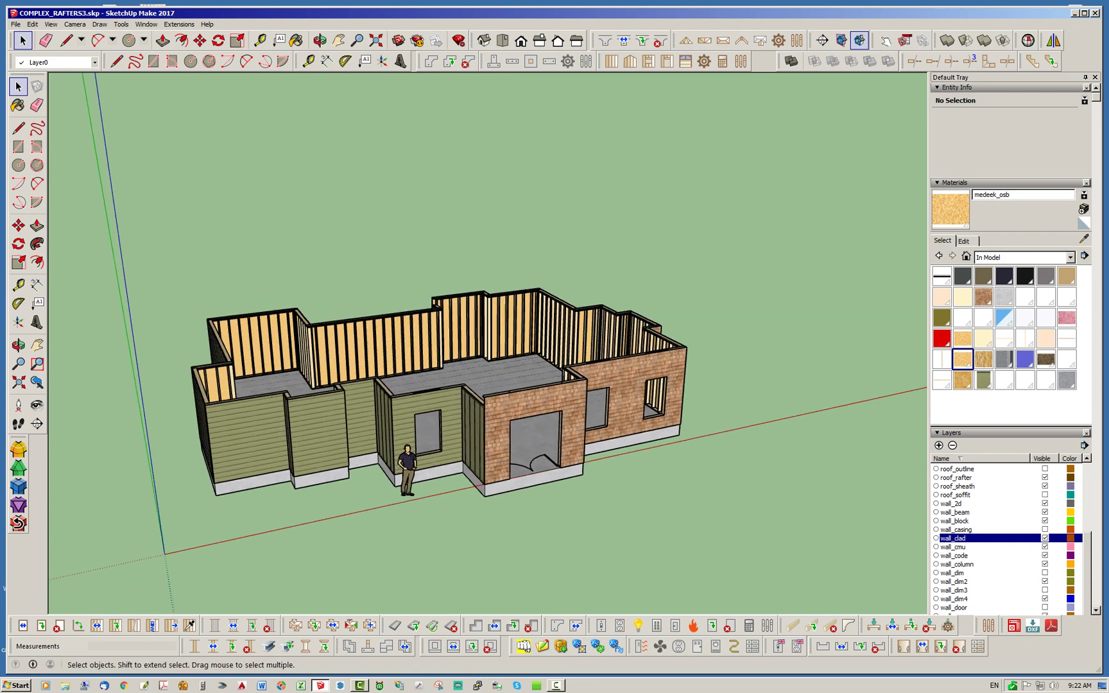
scroll(203, 631, "up", 1)
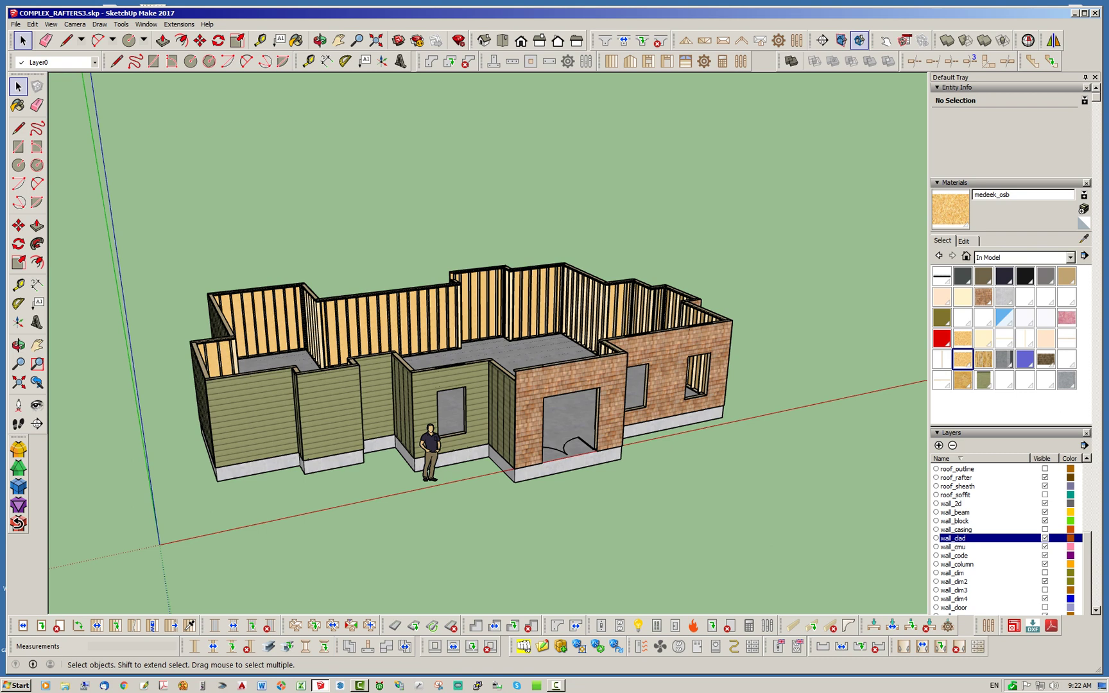
Step: Pick a short lap-sided wall as the Copy Wall source and review its parameters from basic options through advanced options
left_click(189, 625)
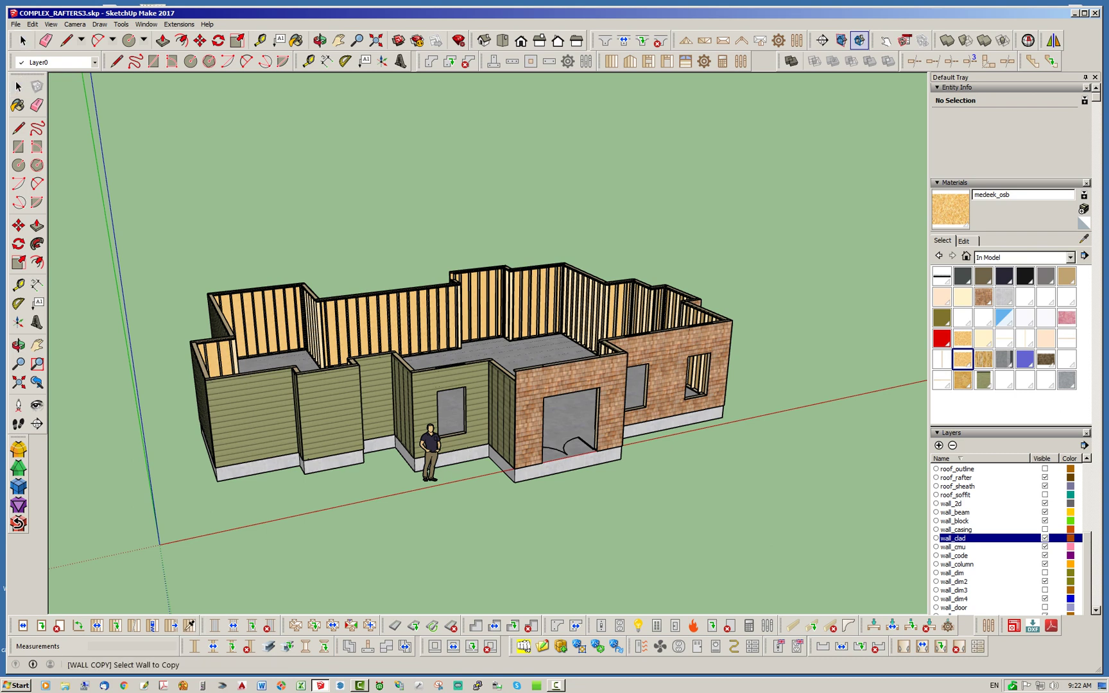
left_click(338, 382)
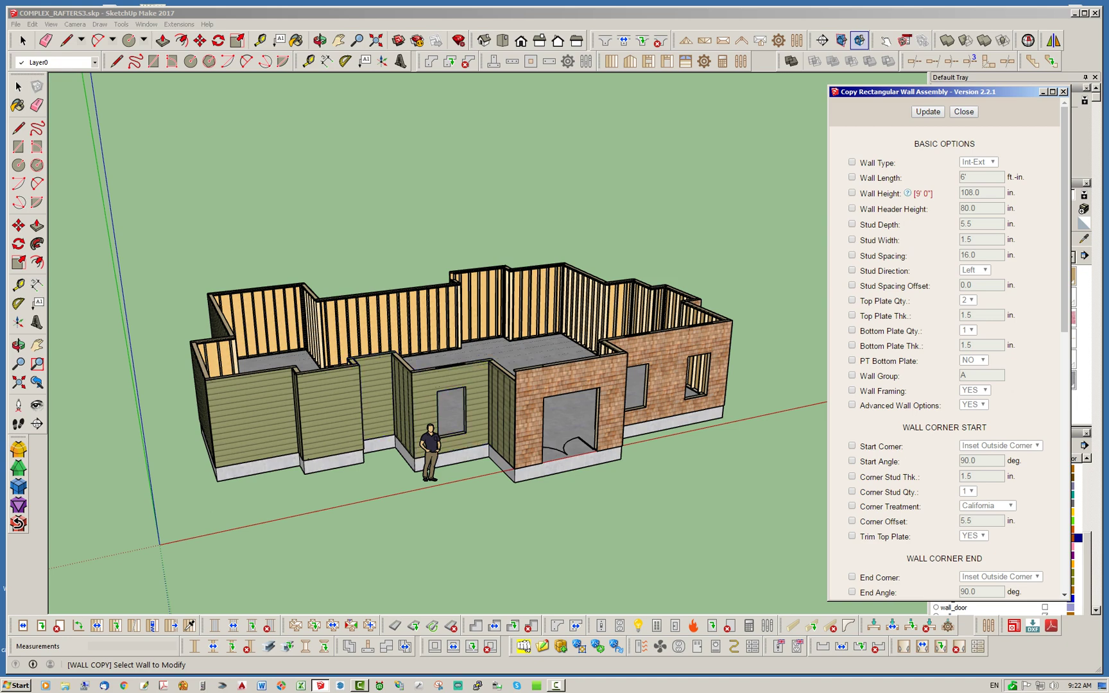
scroll(945, 347, "down", 5)
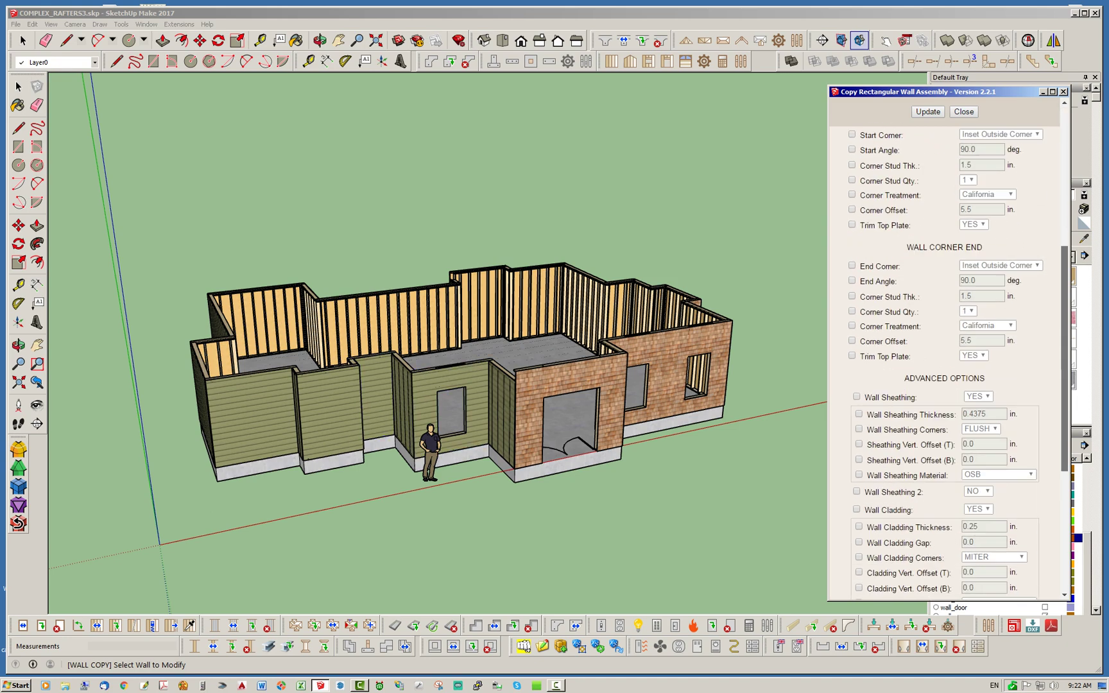
scroll(945, 346, "up", 5)
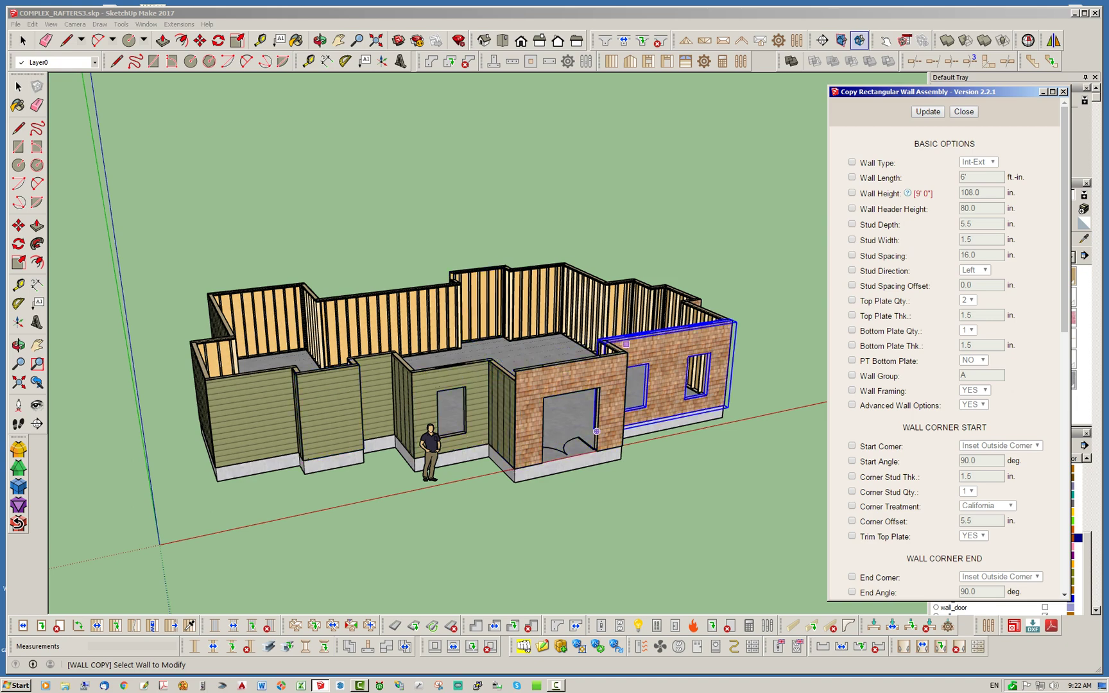
middle_click_drag(514, 469, 402, 446)
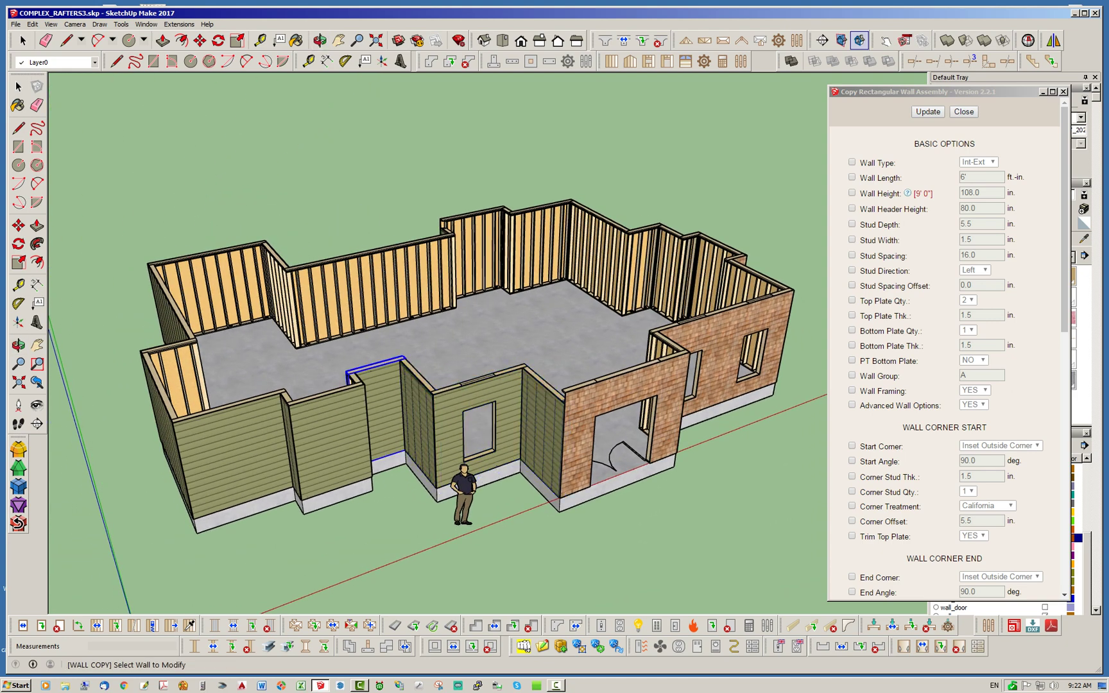
scroll(362, 479, "up", 2)
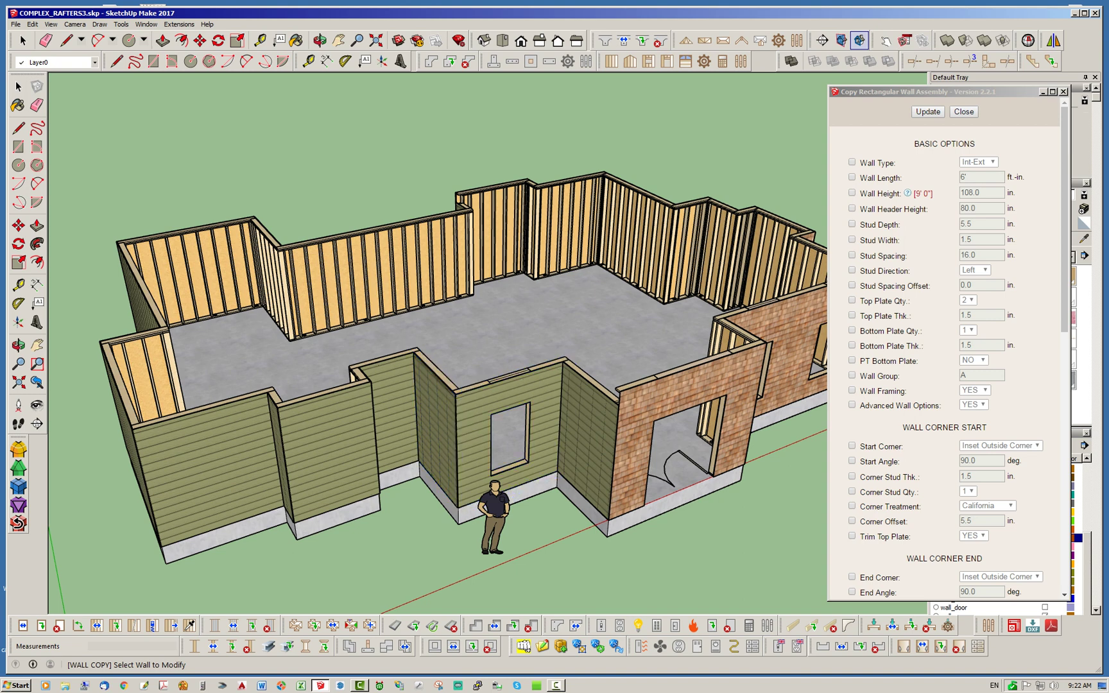
left_click_drag(1064, 219, 1064, 476)
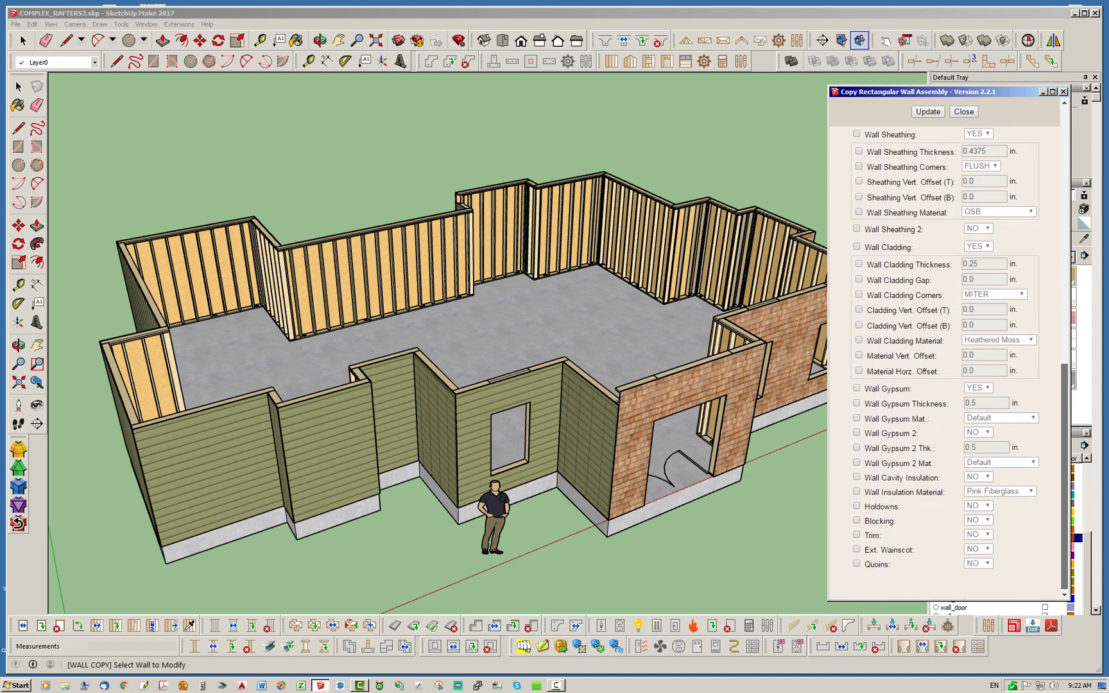
scroll(945, 359, "up", 15)
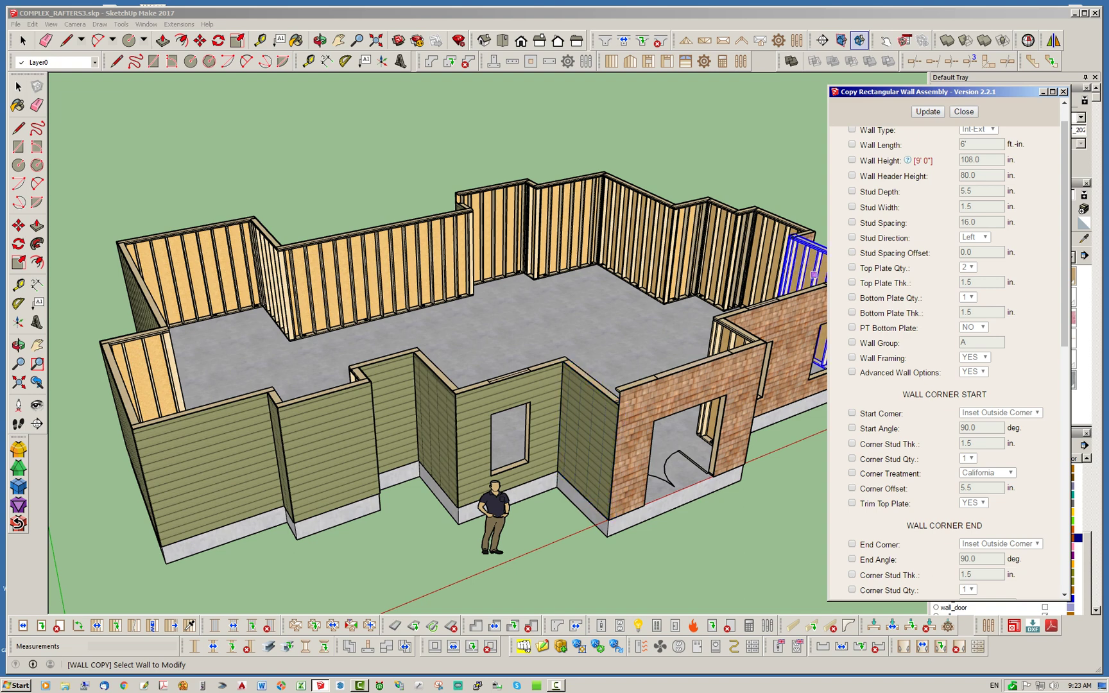
Step: Inspect the shingle-clad front and end walls, and close the Copy Wall dialog without copying any parameters
middle_click_drag(565, 379, 411, 325)
scroll(411, 326, "down", 2)
scroll(700, 314, "down", 1)
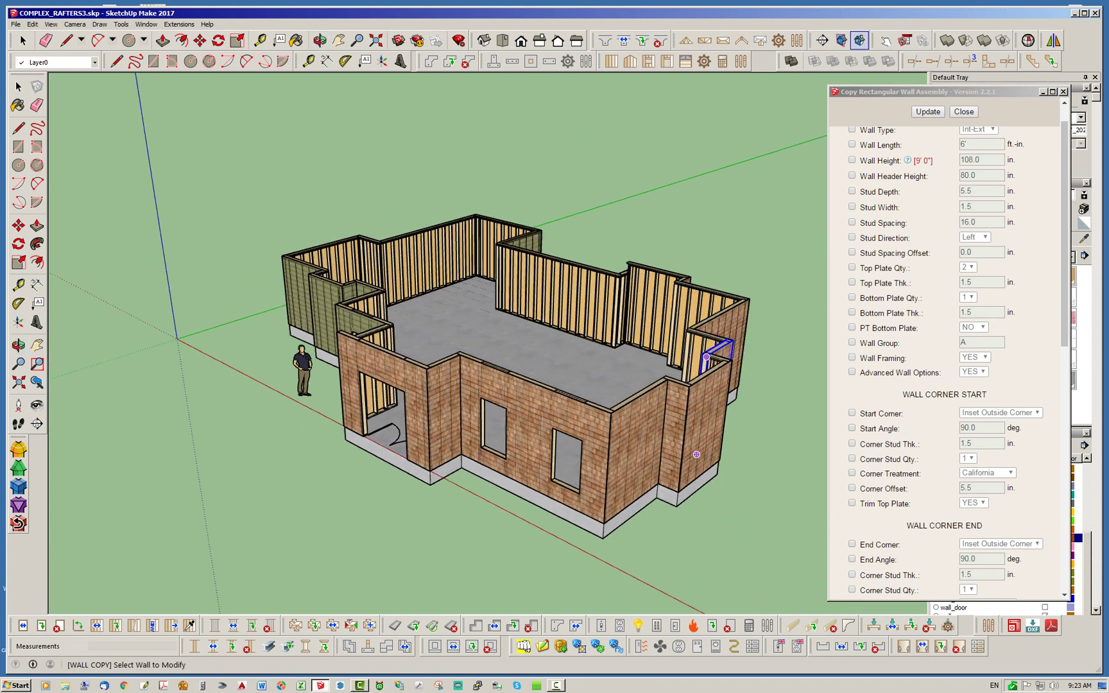
scroll(701, 437, "down", 1)
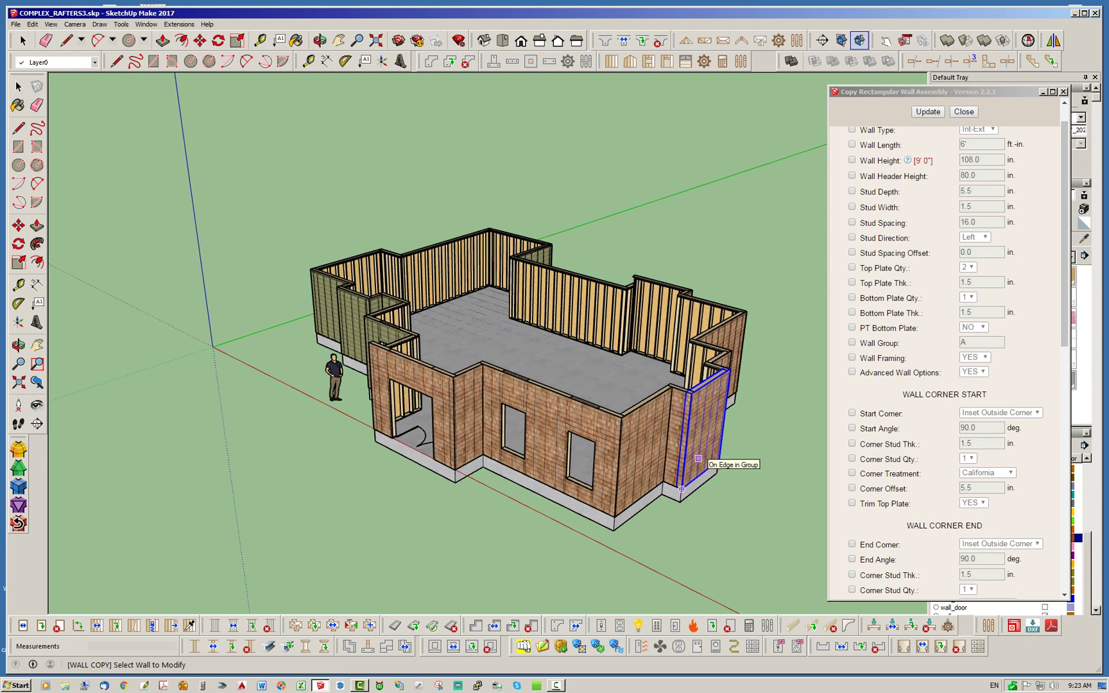
scroll(653, 424, "up", 2)
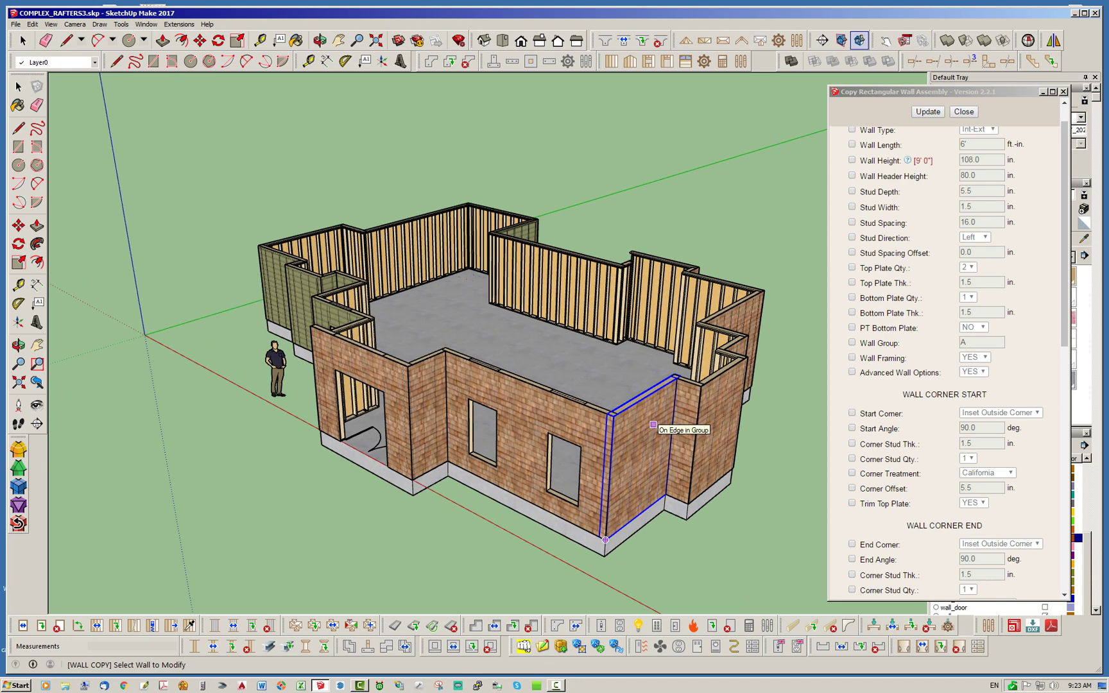
left_click(963, 112)
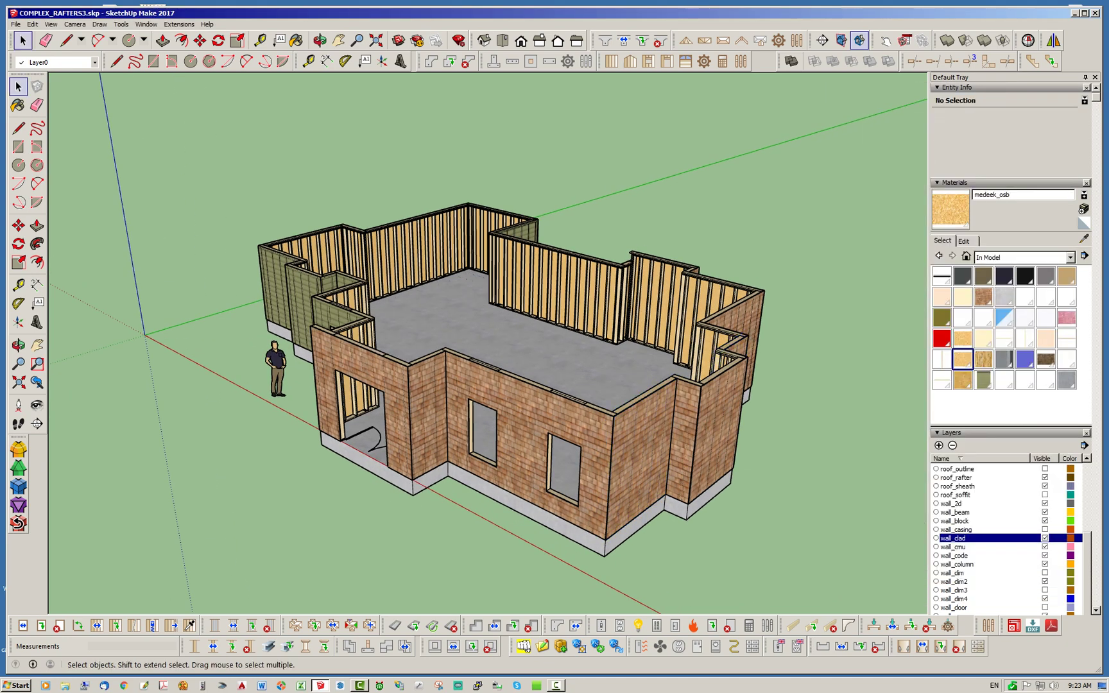